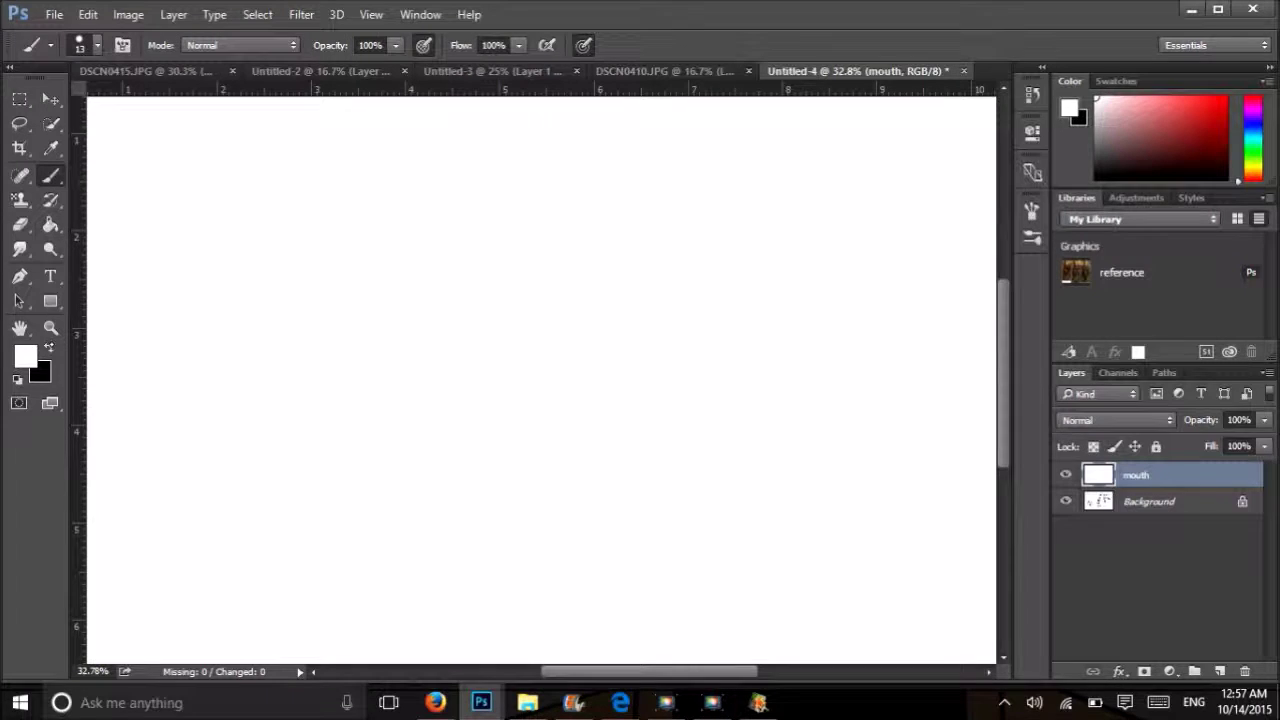
# Paint two closed smiles side by side in black near the canvas's upper edge, with short curved creases at the mouth corners.
pyautogui.press('x')
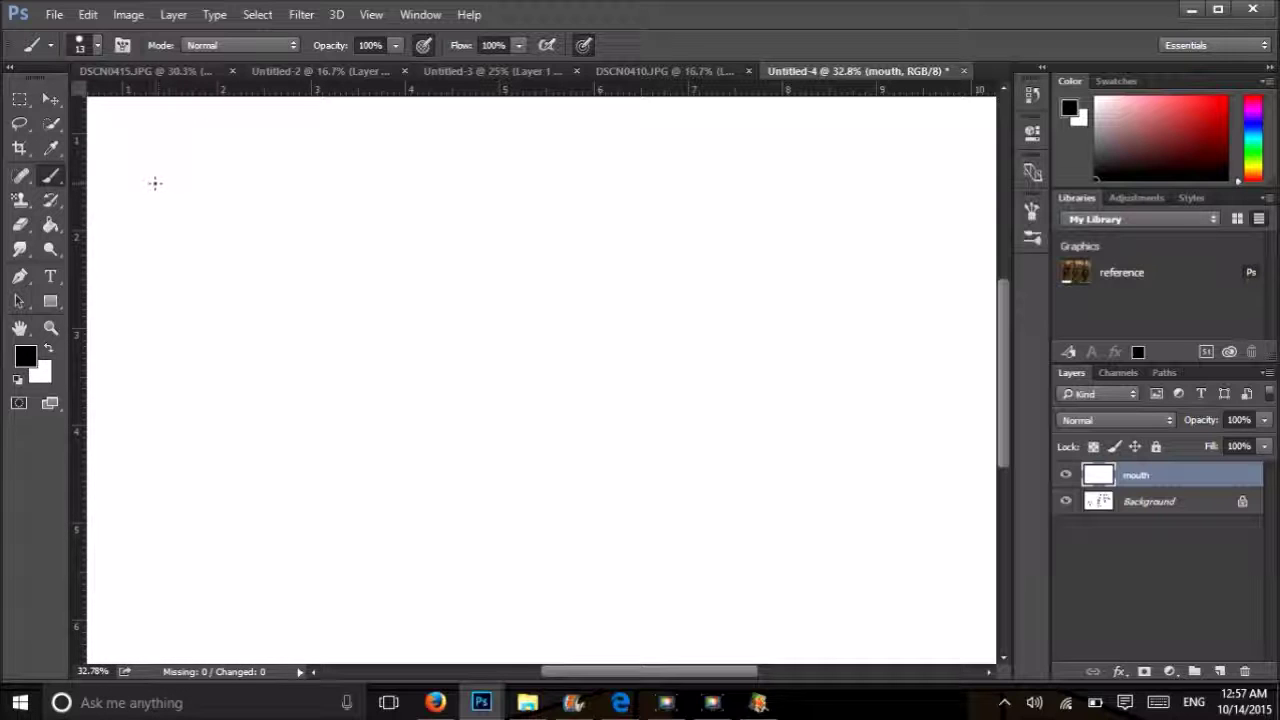
pyautogui.moveTo(157, 185)
pyautogui.mouseDown()
pyautogui.moveTo(210, 208)
pyautogui.moveTo(241, 199)
pyautogui.mouseUp()
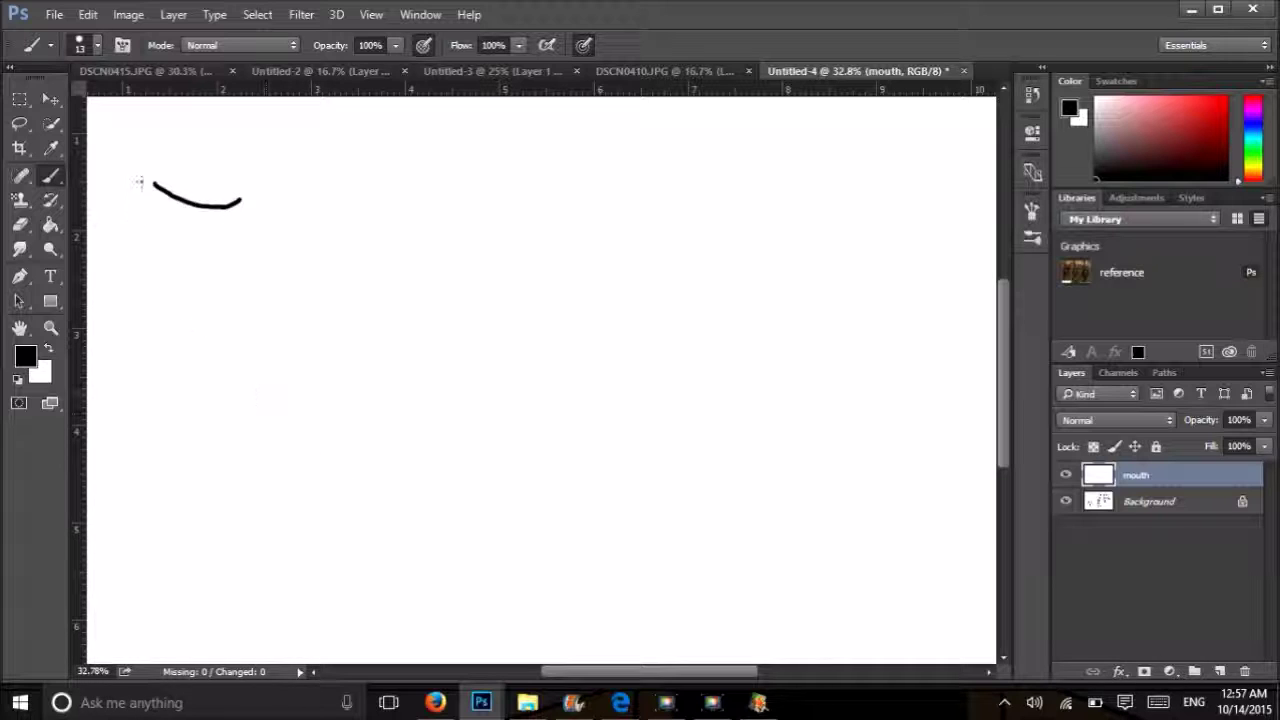
pyautogui.moveTo(153, 170); pyautogui.dragTo(146, 182)
pyautogui.moveTo(309, 178)
pyautogui.mouseDown()
pyautogui.moveTo(308, 209)
pyautogui.moveTo(311, 193)
pyautogui.moveTo(392, 210)
pyautogui.moveTo(464, 200)
pyautogui.mouseUp()
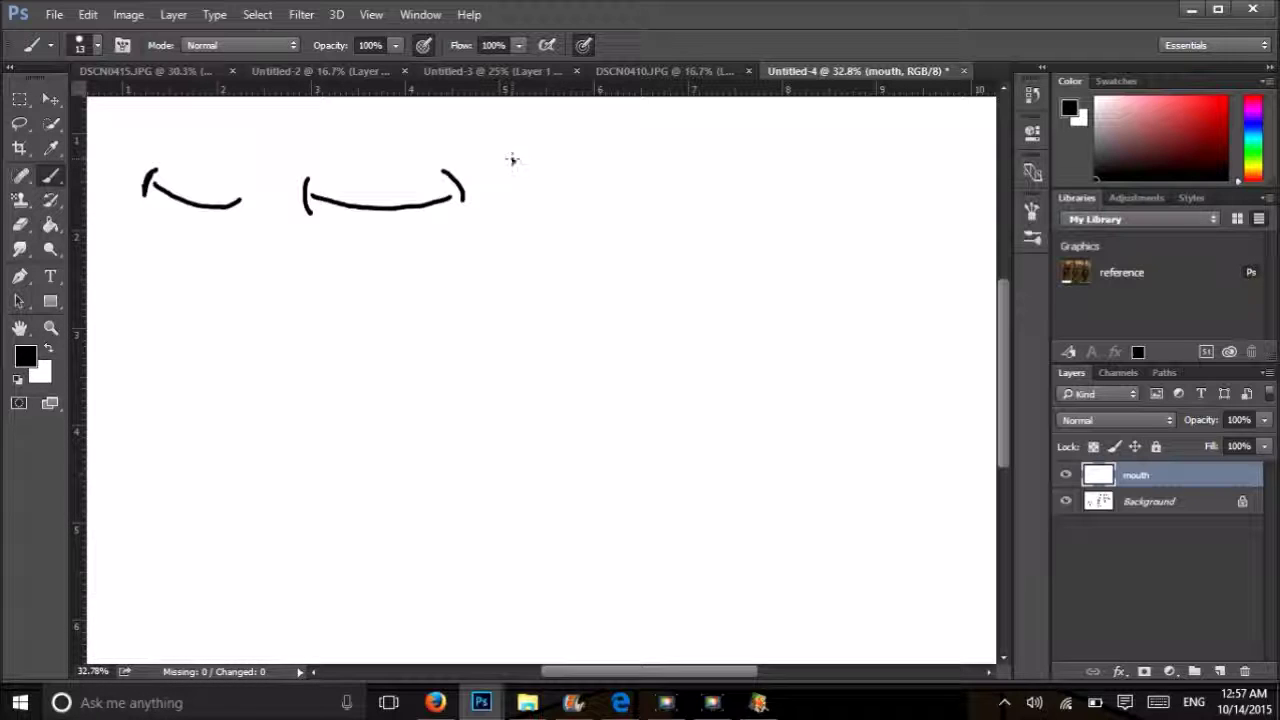
# Outline a wide-open laughing mouth beside the second smile, with a curved upper lip and a deep rounded jaw.
pyautogui.moveTo(511, 160); pyautogui.dragTo(622, 155)
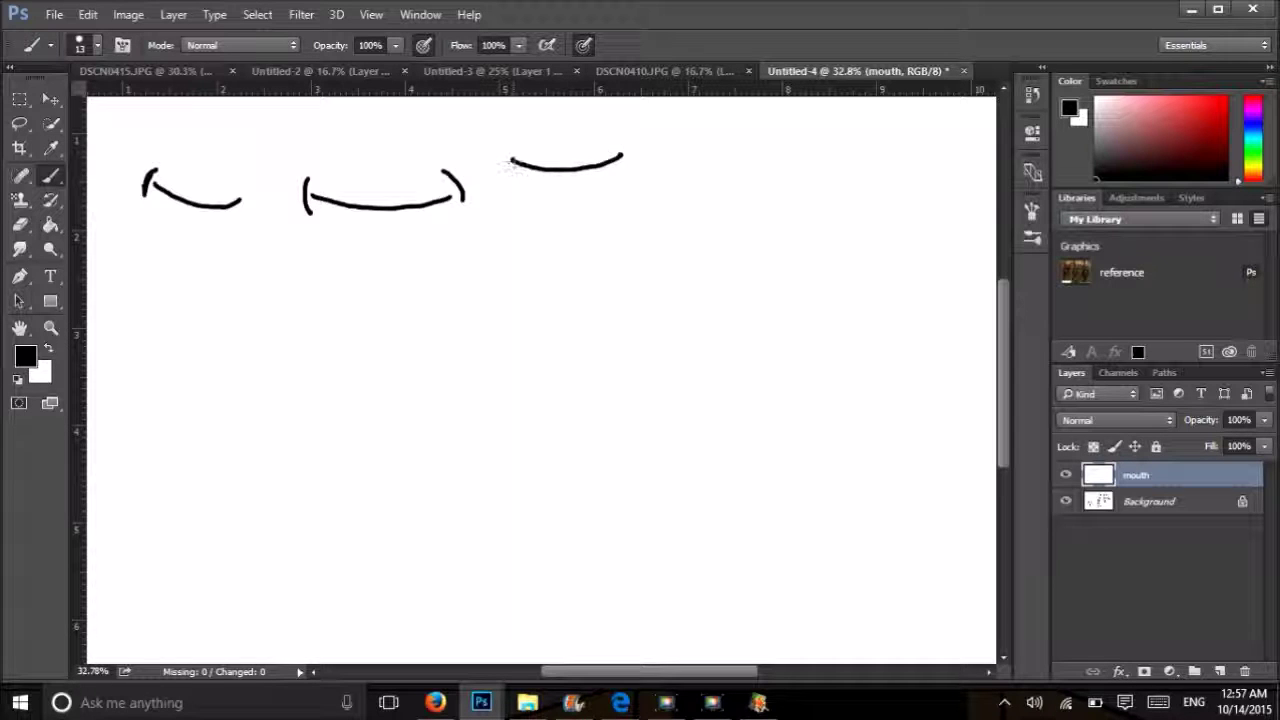
pyautogui.moveTo(510, 161)
pyautogui.mouseDown()
pyautogui.moveTo(521, 217)
pyautogui.moveTo(577, 245)
pyautogui.mouseUp()
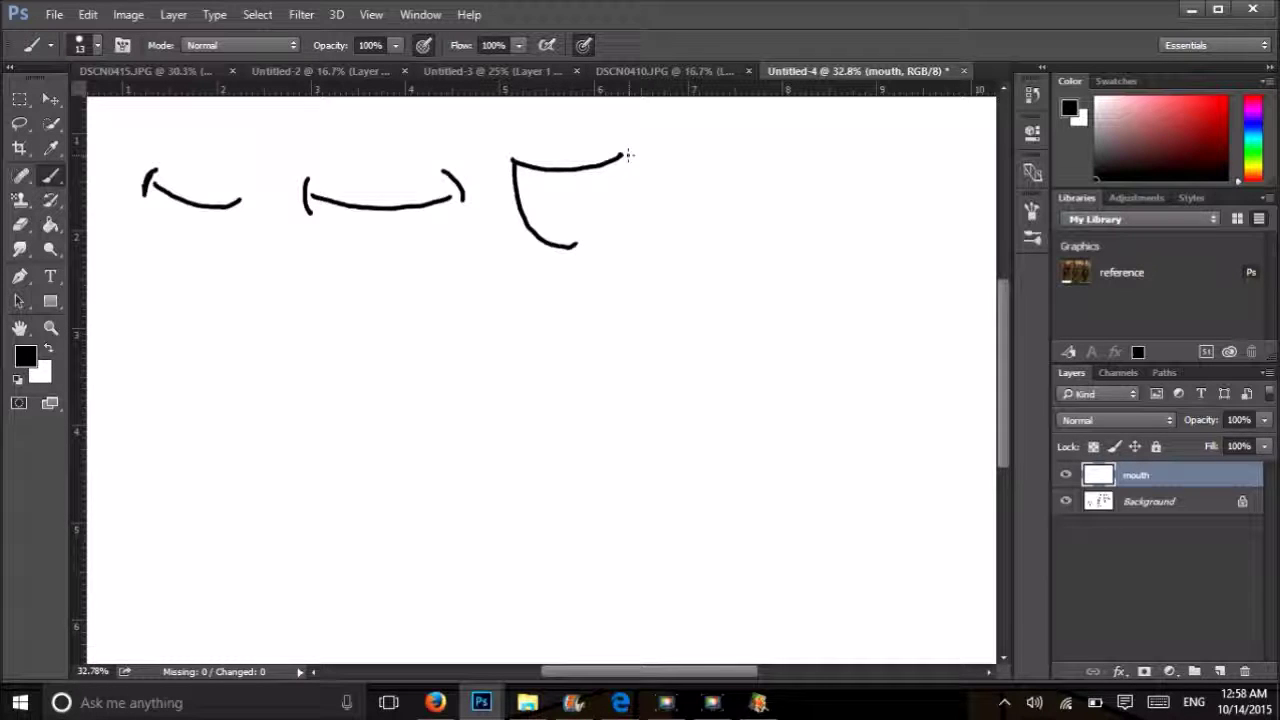
pyautogui.moveTo(628, 155)
pyautogui.mouseDown()
pyautogui.moveTo(604, 214)
pyautogui.moveTo(566, 250)
pyautogui.mouseUp()
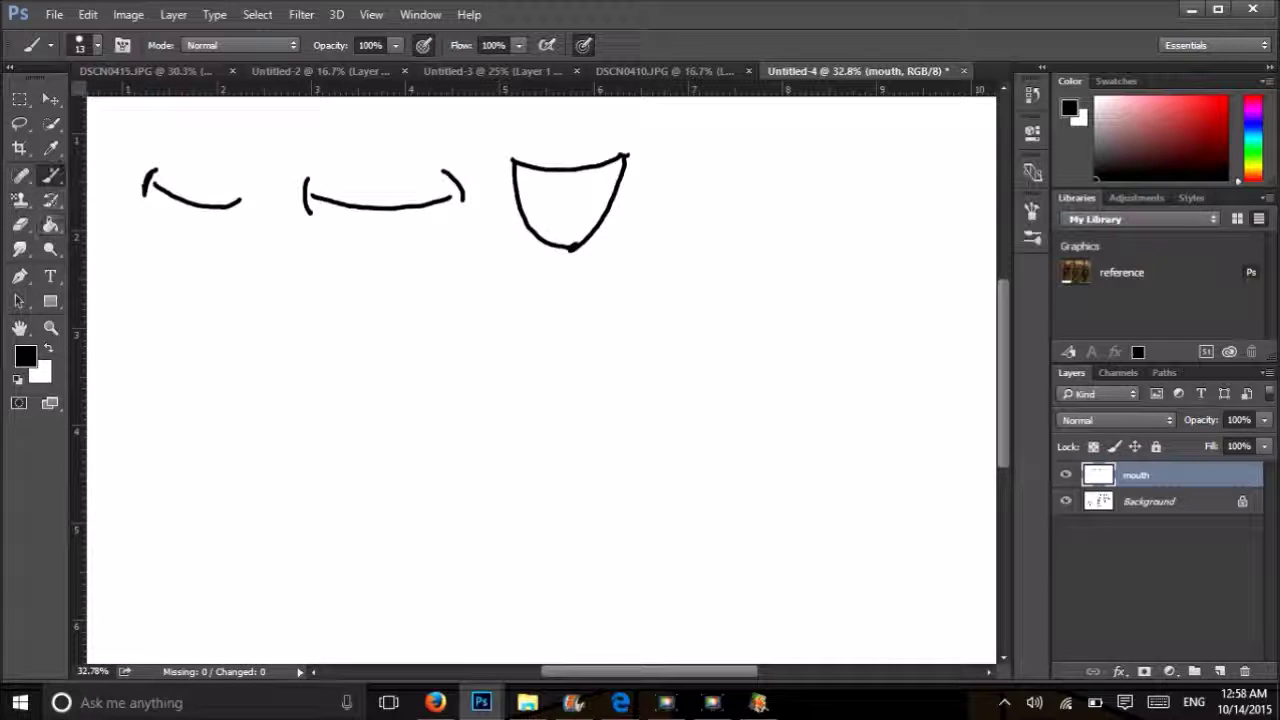
# Fill the open mouth with black using the Paint Bucket in Normal mode, and round off its lower edge with the brush.
pyautogui.click(50, 224)
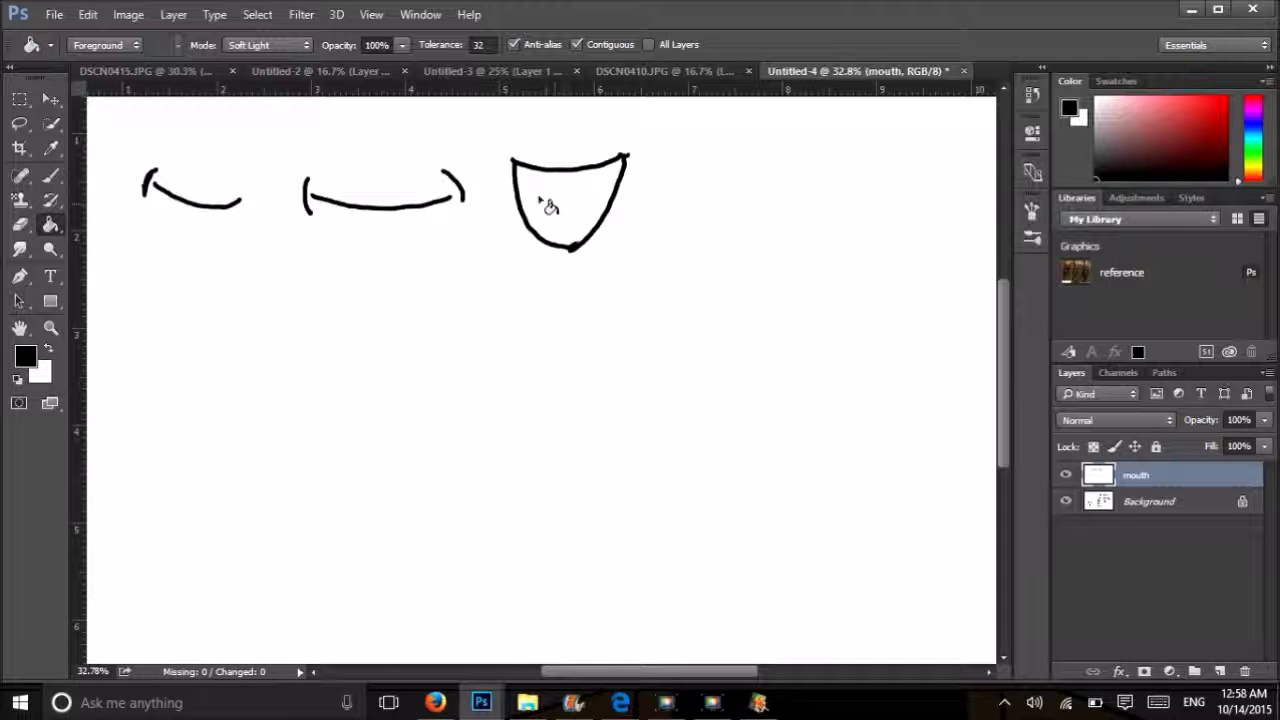
pyautogui.click(306, 45)
pyautogui.click(300, 62)
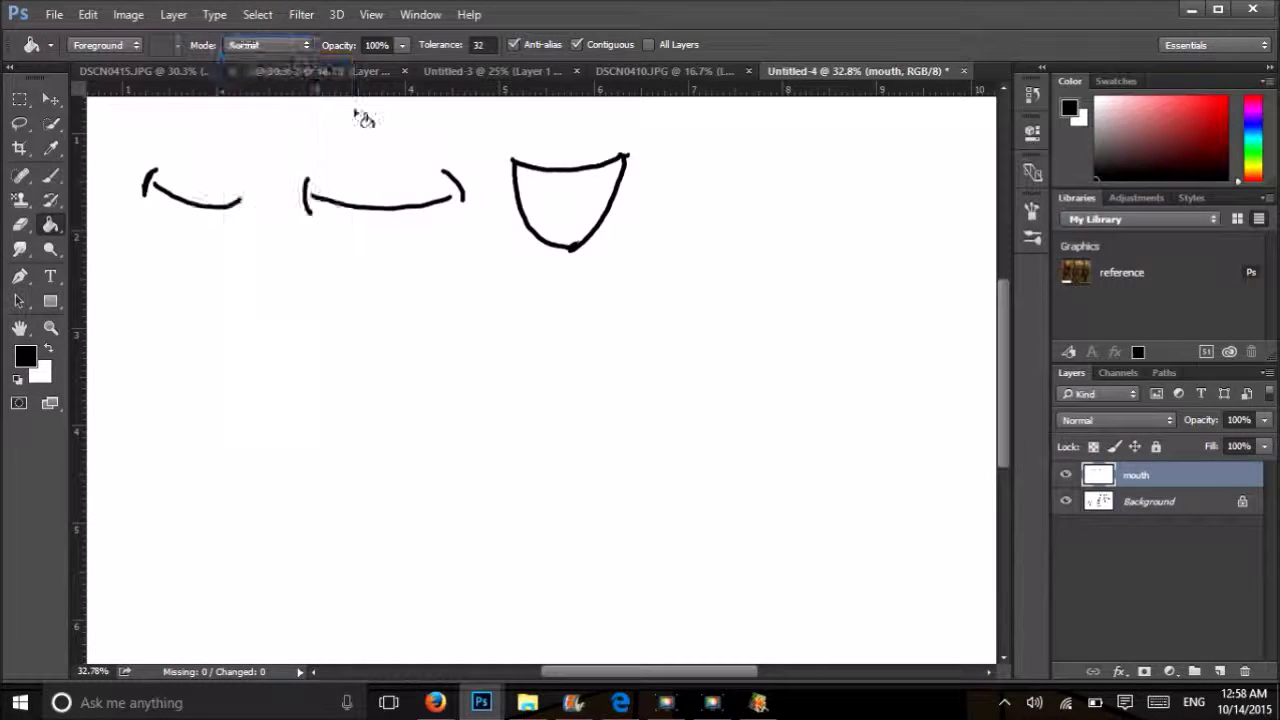
pyautogui.click(566, 206)
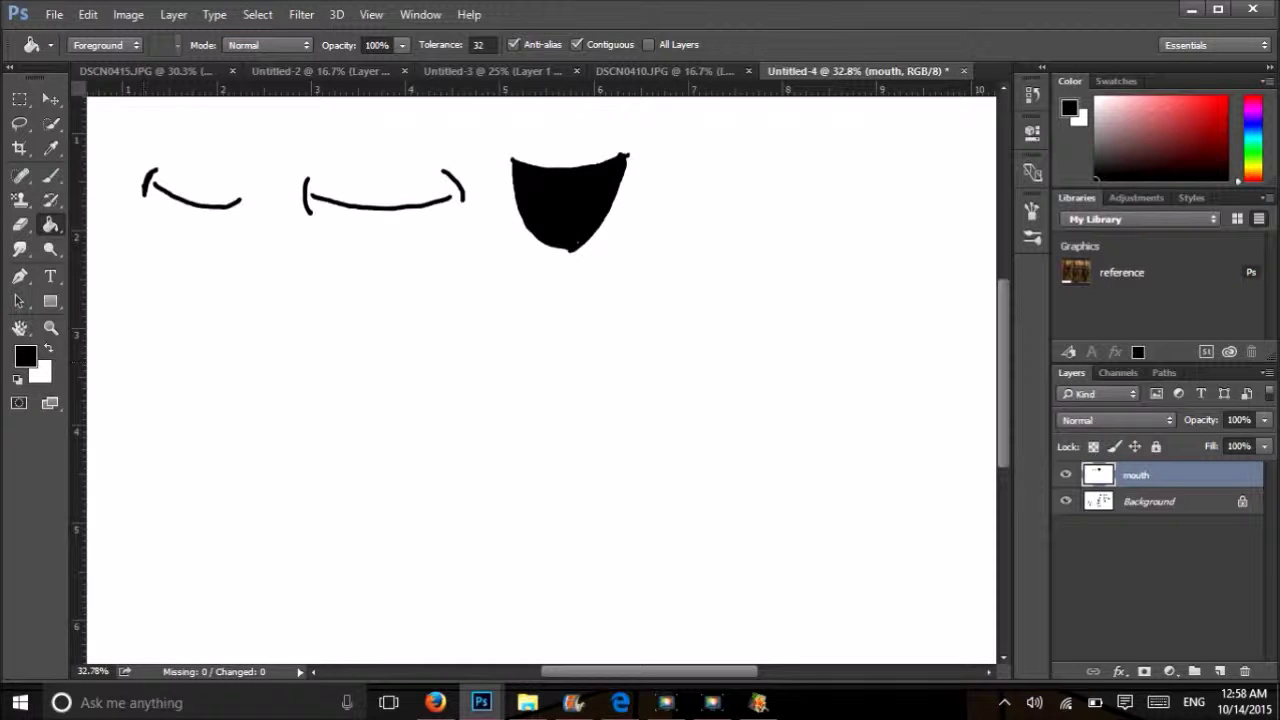
pyautogui.click(51, 175)
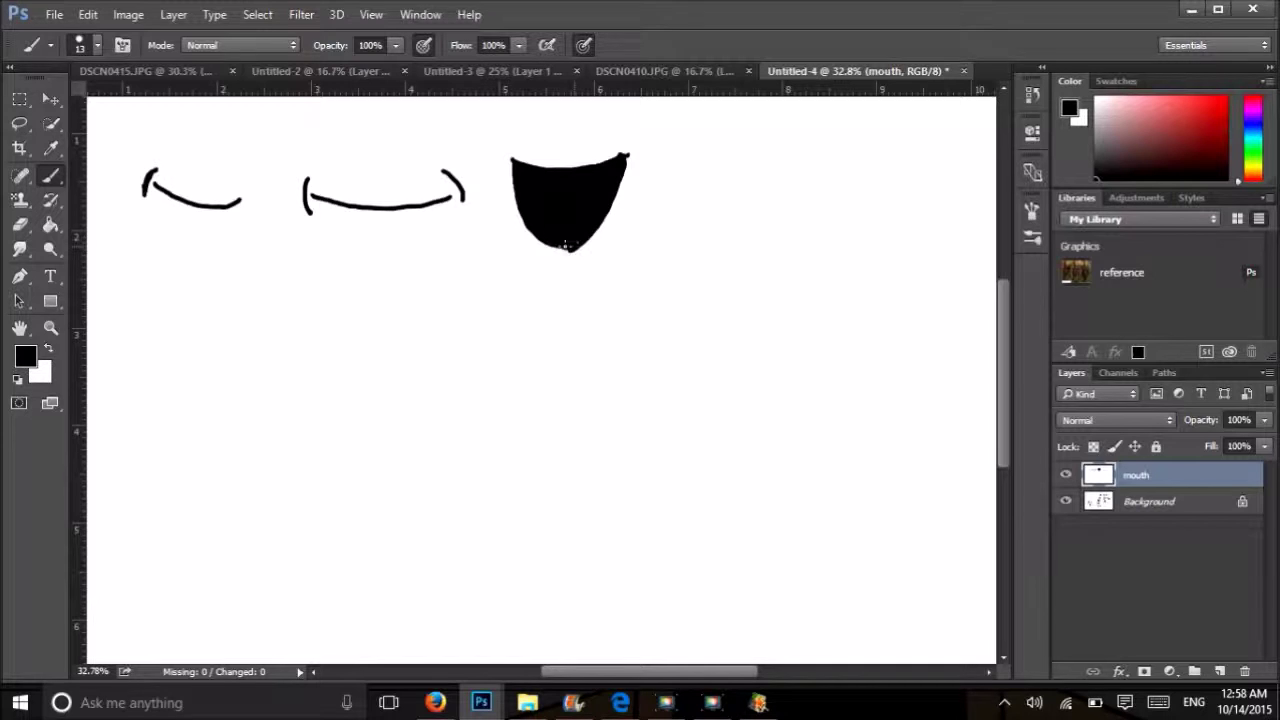
pyautogui.moveTo(567, 246)
pyautogui.mouseDown()
pyautogui.moveTo(540, 238)
pyautogui.moveTo(548, 250)
pyautogui.moveTo(576, 247)
pyautogui.moveTo(530, 230)
pyautogui.mouseUp()
# Paint the top of the tongue as a light red oval in the middle of the black mouth.
pyautogui.click(1224, 101)
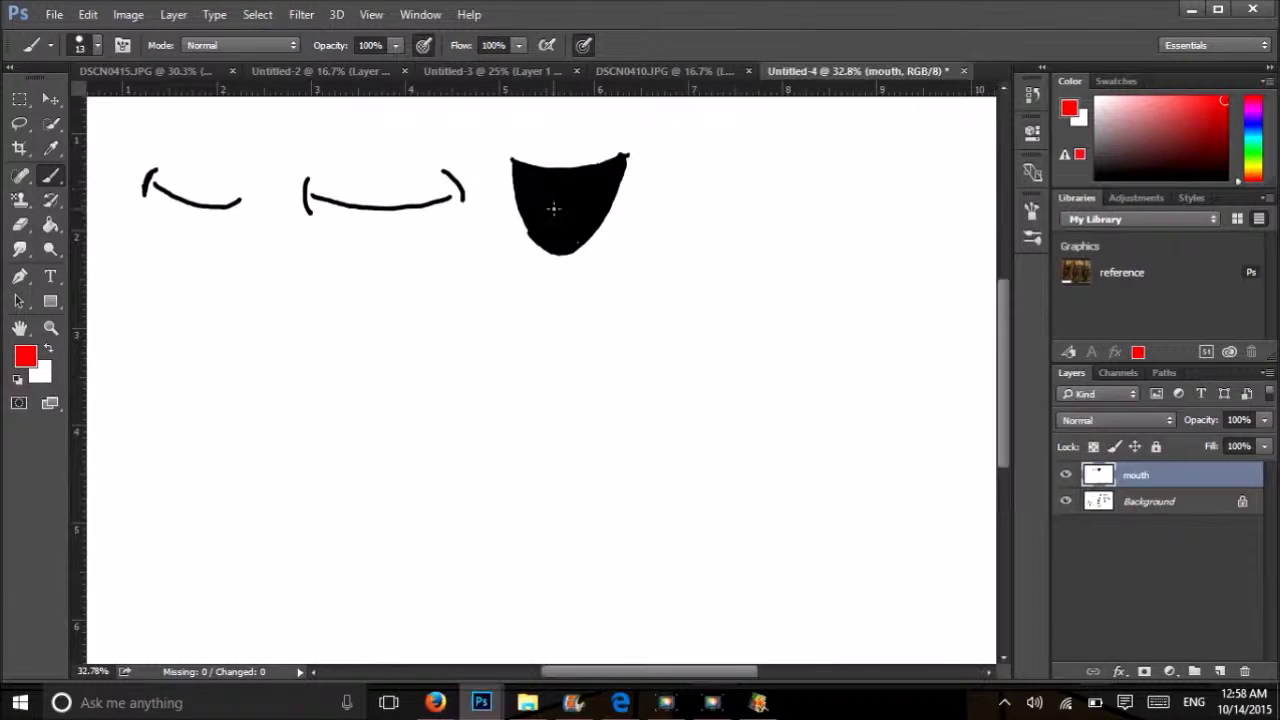
pyautogui.click(1190, 104)
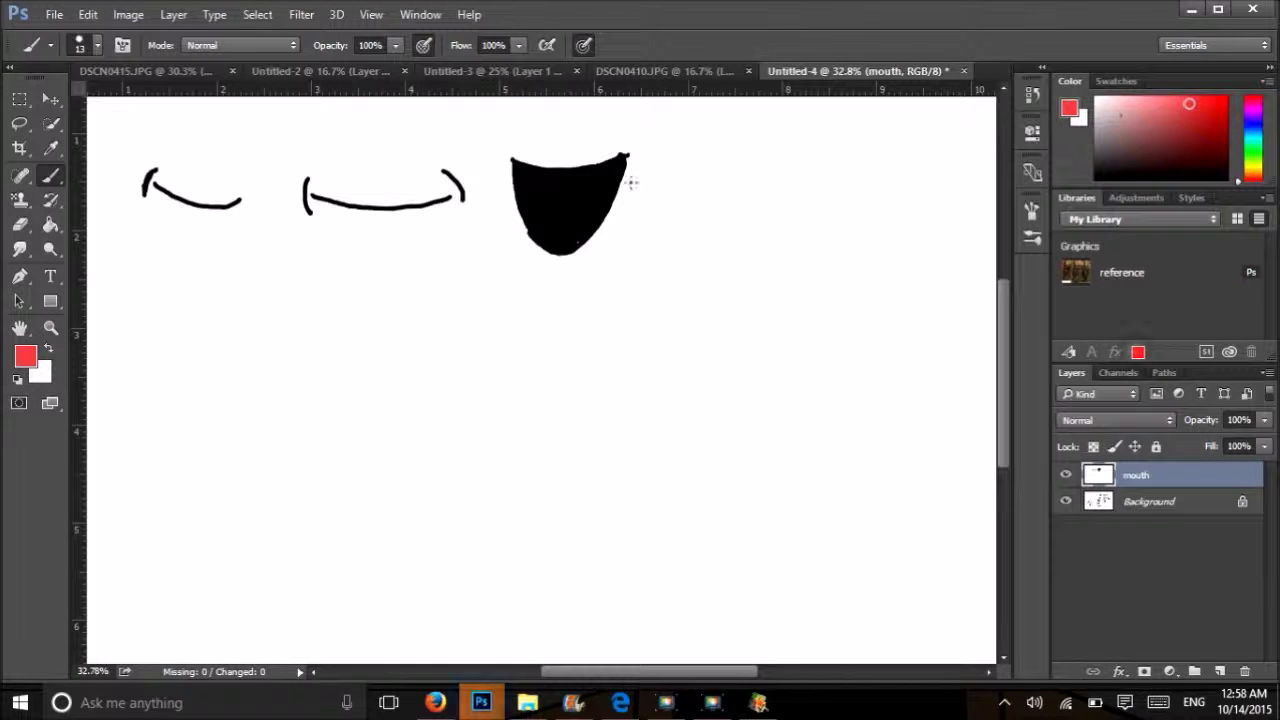
pyautogui.moveTo(565, 212); pyautogui.dragTo(582, 200)
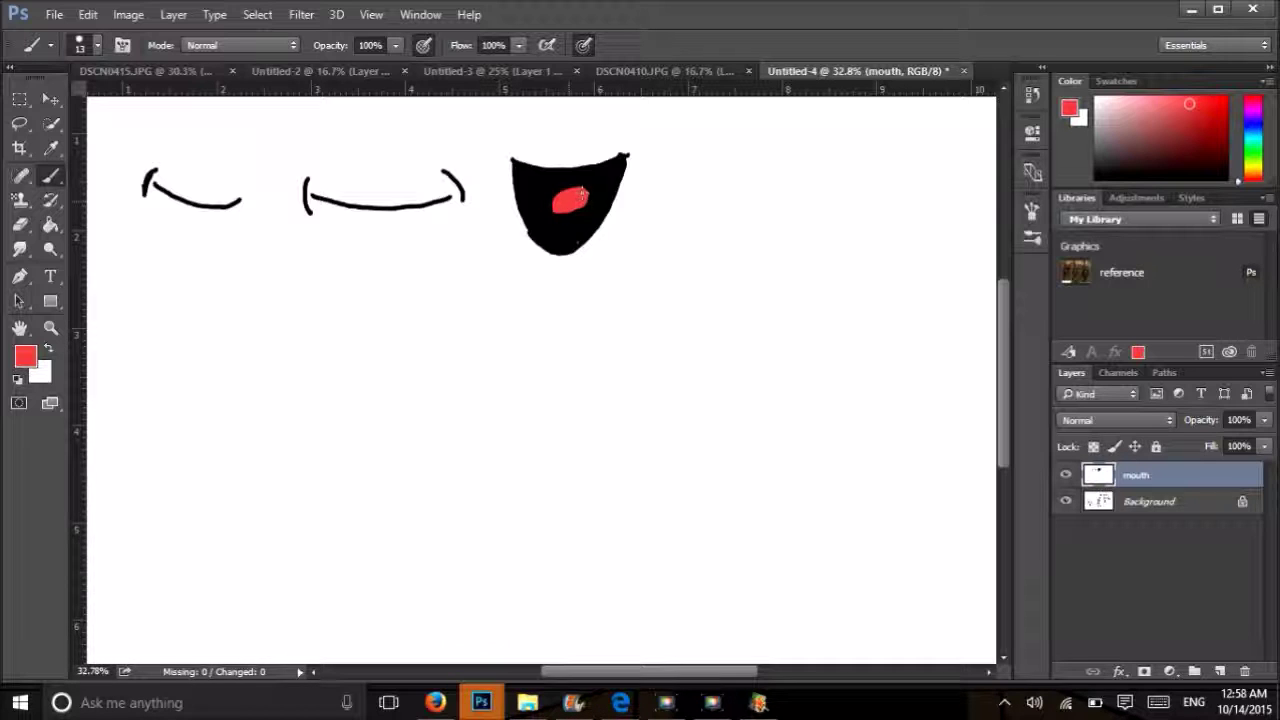
pyautogui.moveTo(582, 192)
pyautogui.mouseDown()
pyautogui.moveTo(553, 206)
pyautogui.moveTo(585, 200)
pyautogui.mouseUp()
# Paint the front of the tongue in dark red below the light red oval.
pyautogui.moveTo(1225, 118); pyautogui.dragTo(1211, 133)
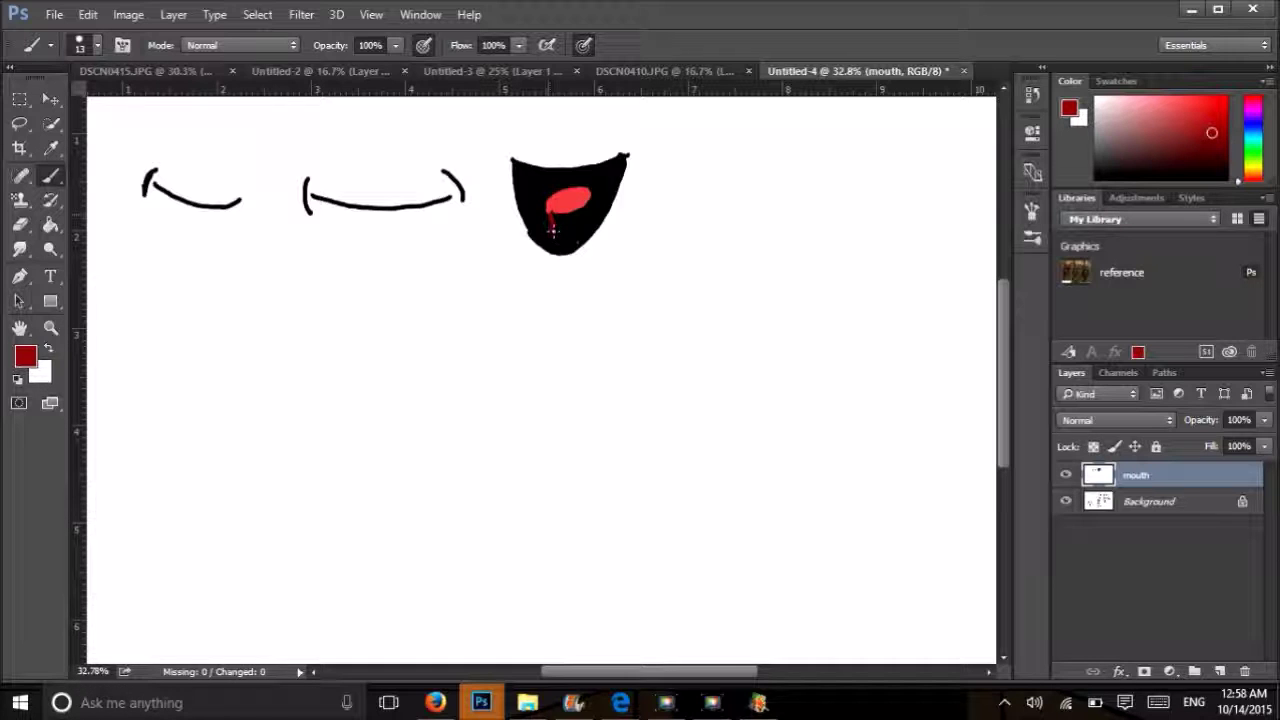
pyautogui.moveTo(587, 212)
pyautogui.mouseDown()
pyautogui.moveTo(585, 225)
pyautogui.moveTo(560, 224)
pyautogui.mouseUp()
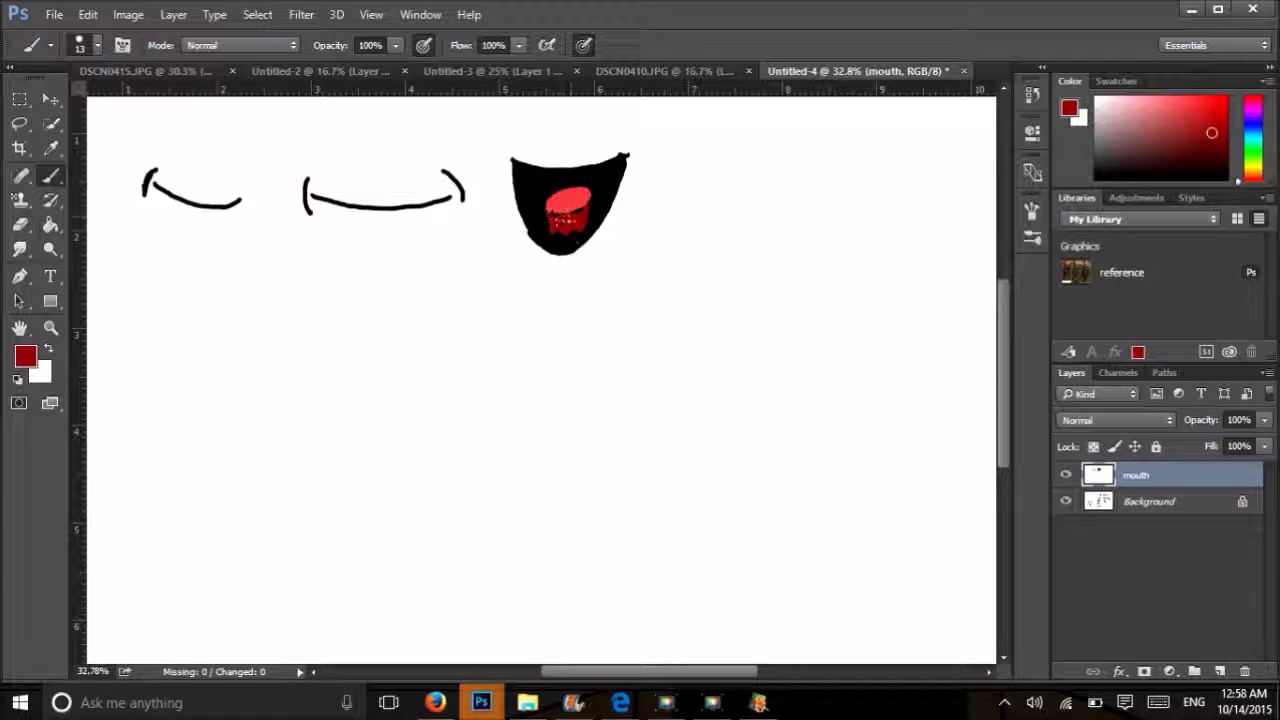
pyautogui.moveTo(563, 220)
pyautogui.mouseDown()
pyautogui.moveTo(583, 214)
pyautogui.moveTo(557, 227)
pyautogui.moveTo(578, 240)
pyautogui.mouseUp()
# Paint a white band of upper teeth and a white patch of lower teeth inside the laughing mouth.
pyautogui.click(47, 349)
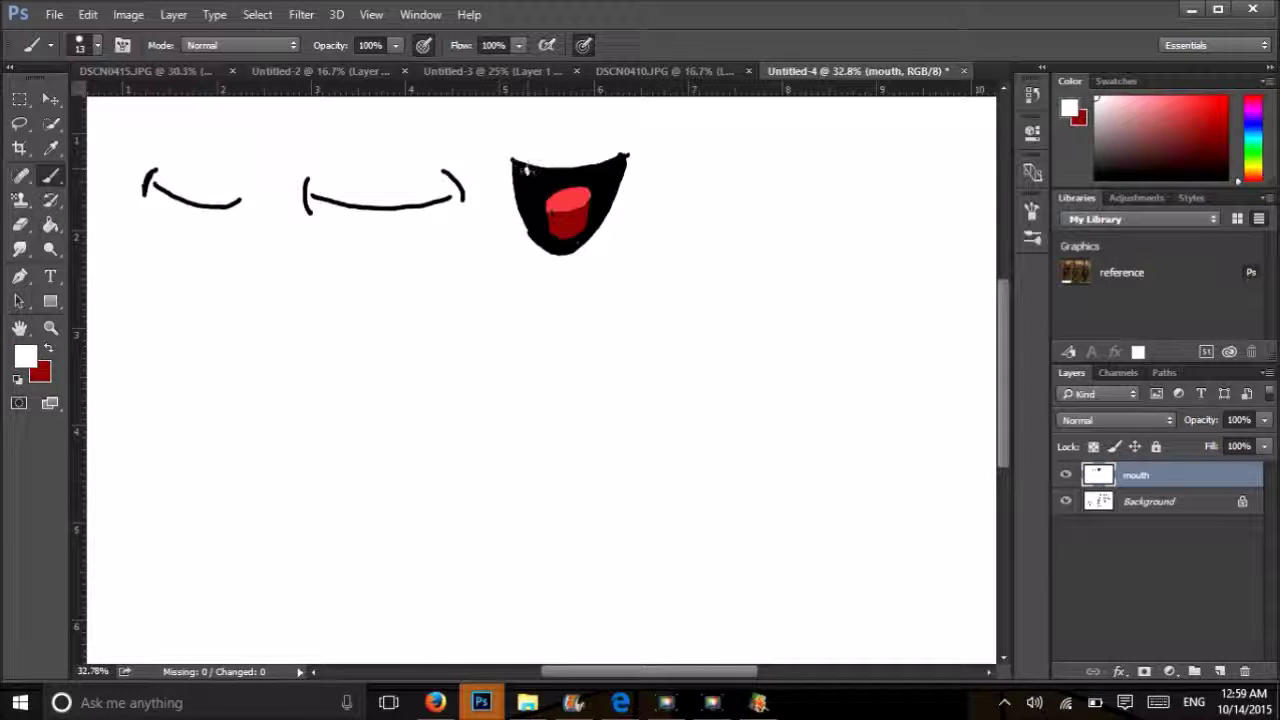
pyautogui.moveTo(526, 170)
pyautogui.mouseDown()
pyautogui.moveTo(528, 186)
pyautogui.moveTo(612, 179)
pyautogui.moveTo(612, 162)
pyautogui.mouseUp()
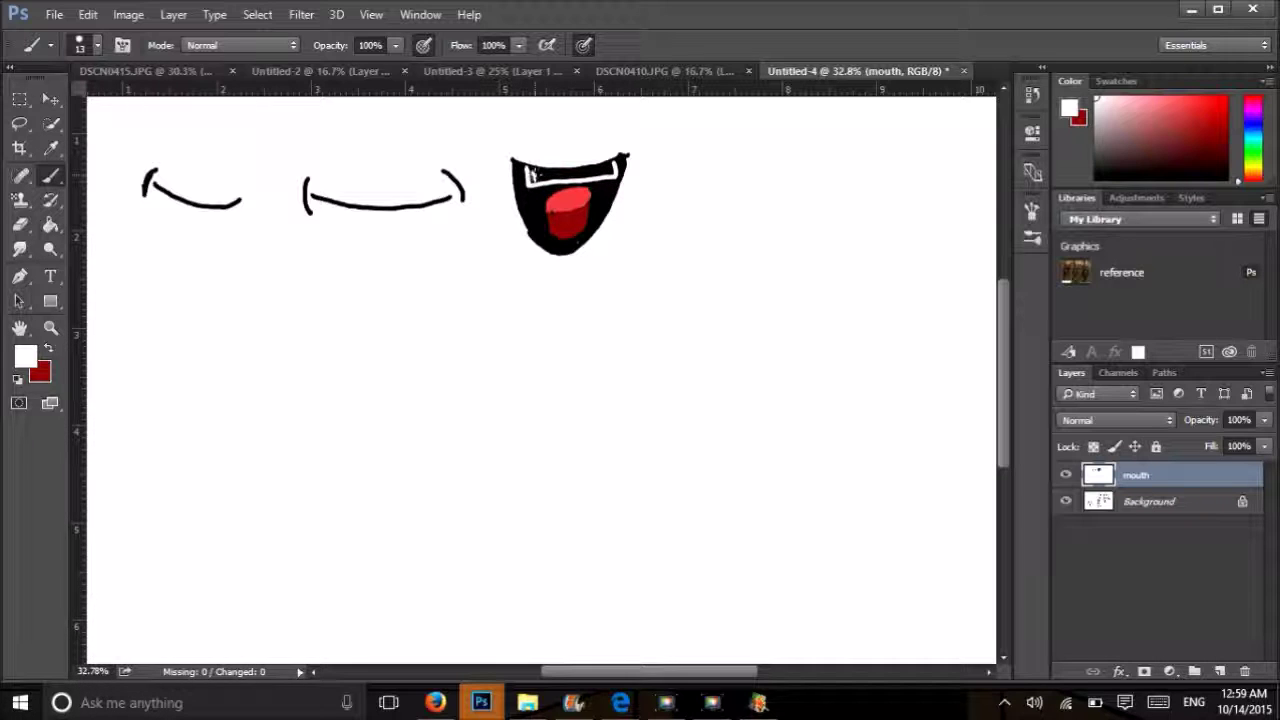
pyautogui.moveTo(533, 173); pyautogui.dragTo(611, 168)
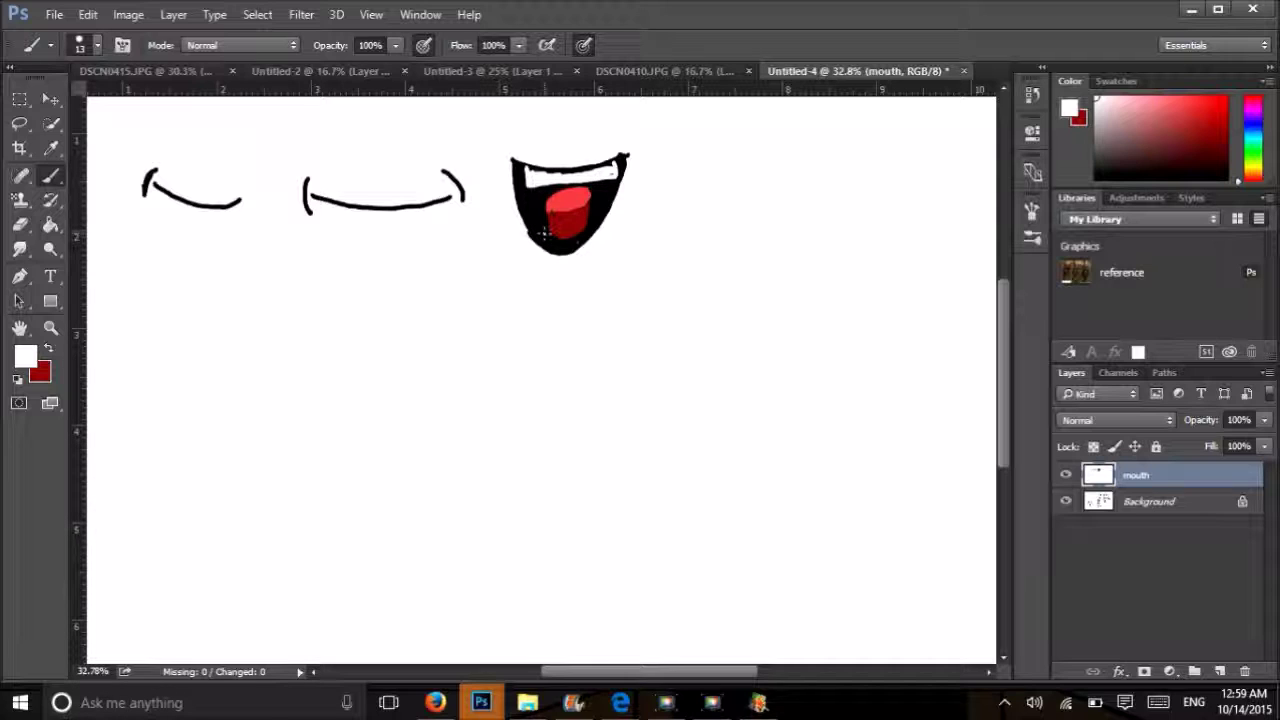
pyautogui.moveTo(560, 232)
pyautogui.mouseDown()
pyautogui.moveTo(588, 222)
pyautogui.moveTo(538, 236)
pyautogui.moveTo(588, 228)
pyautogui.moveTo(540, 236)
pyautogui.moveTo(588, 228)
pyautogui.moveTo(572, 234)
pyautogui.mouseUp()
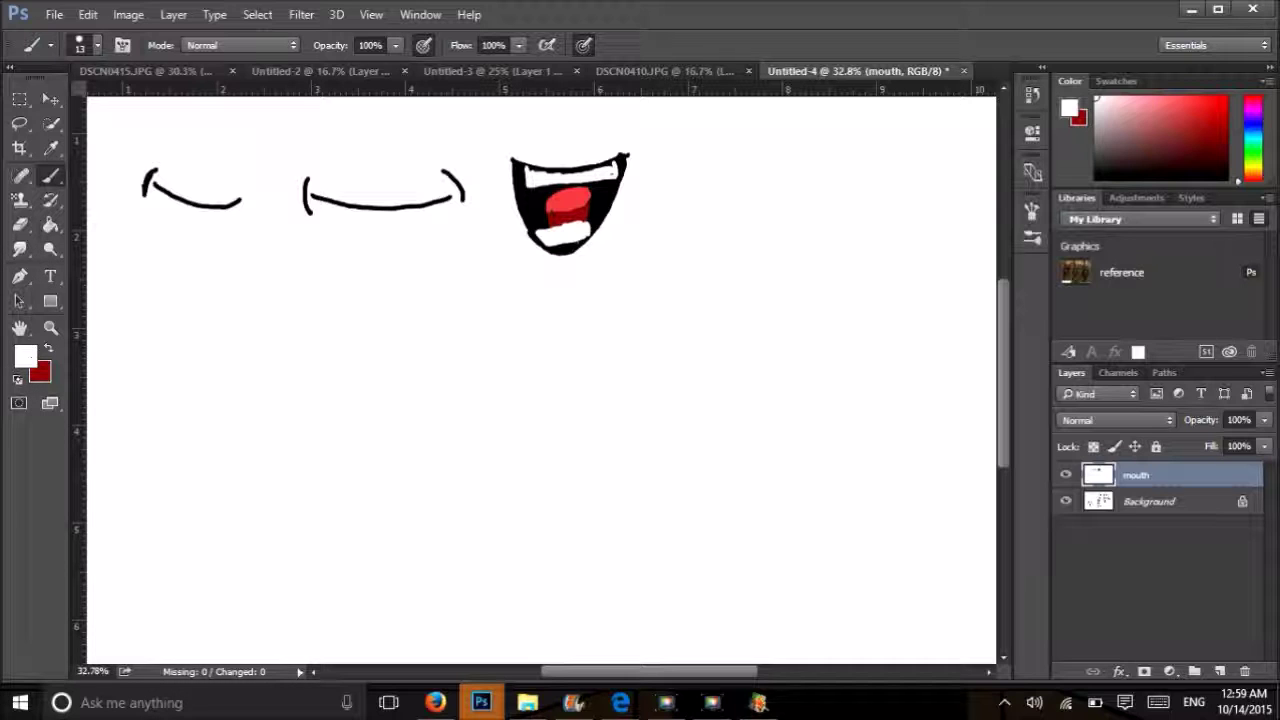
# Outline a second open mouth in black to the right of the laughing one, with a cheek crease, and fill it with black.
pyautogui.click(17, 379)
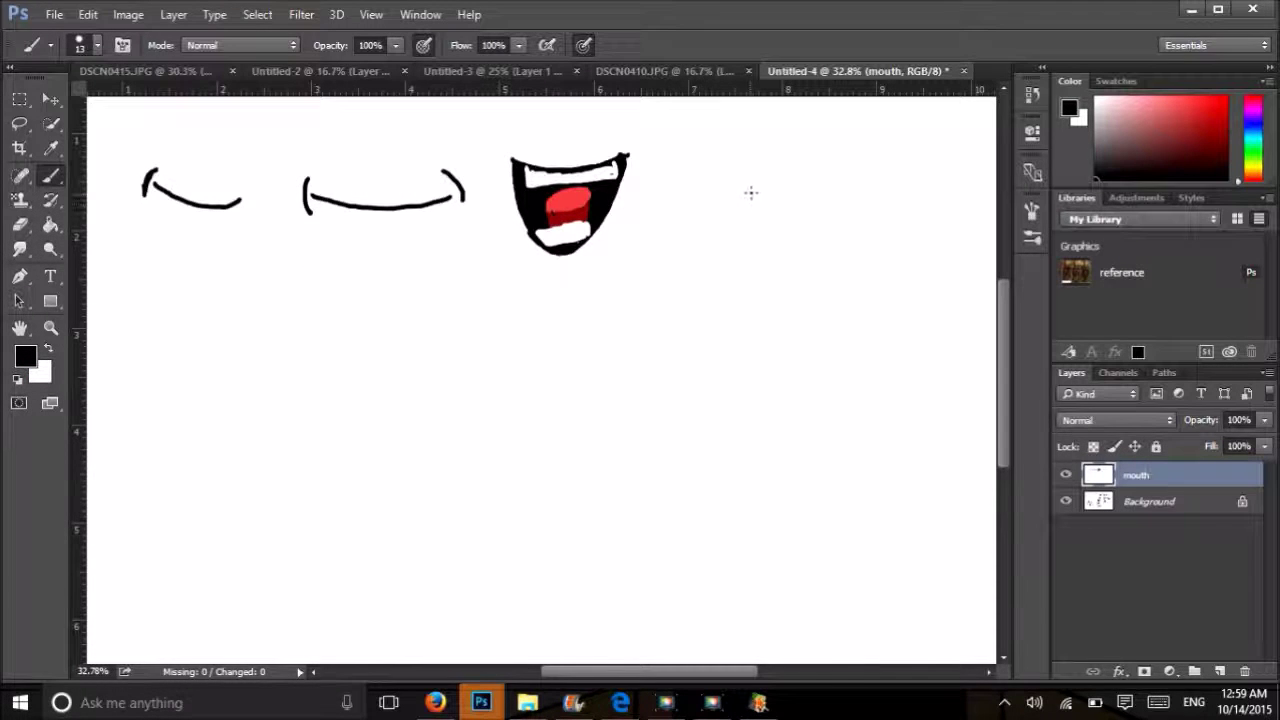
pyautogui.moveTo(704, 171); pyautogui.dragTo(808, 178)
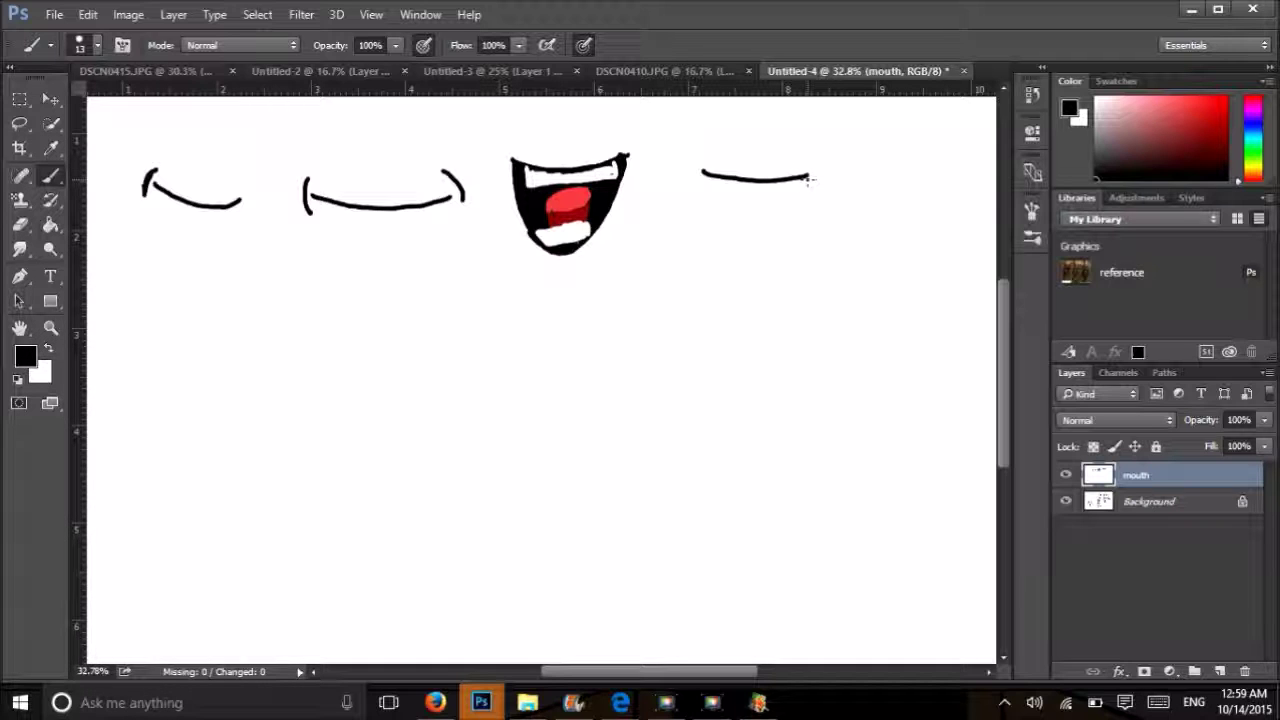
pyautogui.moveTo(808, 160); pyautogui.dragTo(831, 190)
pyautogui.moveTo(708, 178); pyautogui.dragTo(706, 228)
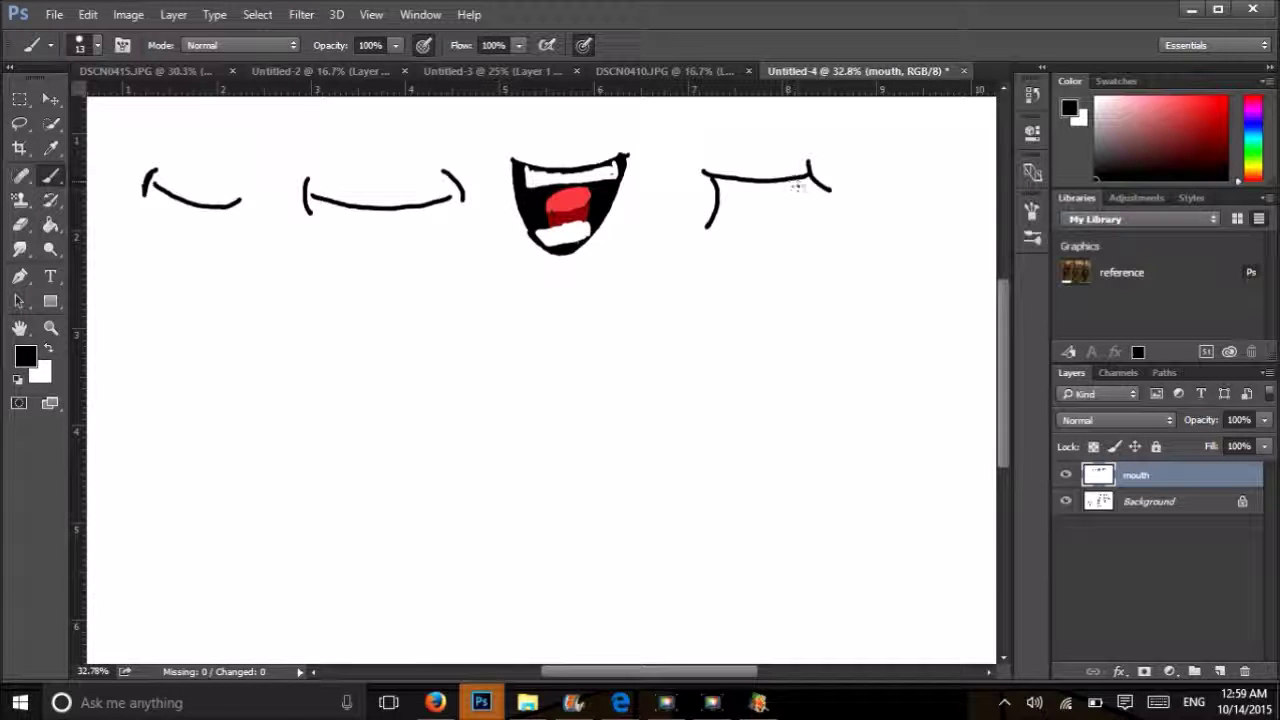
pyautogui.moveTo(807, 176)
pyautogui.mouseDown()
pyautogui.moveTo(770, 234)
pyautogui.moveTo(722, 240)
pyautogui.moveTo(708, 224)
pyautogui.mouseUp()
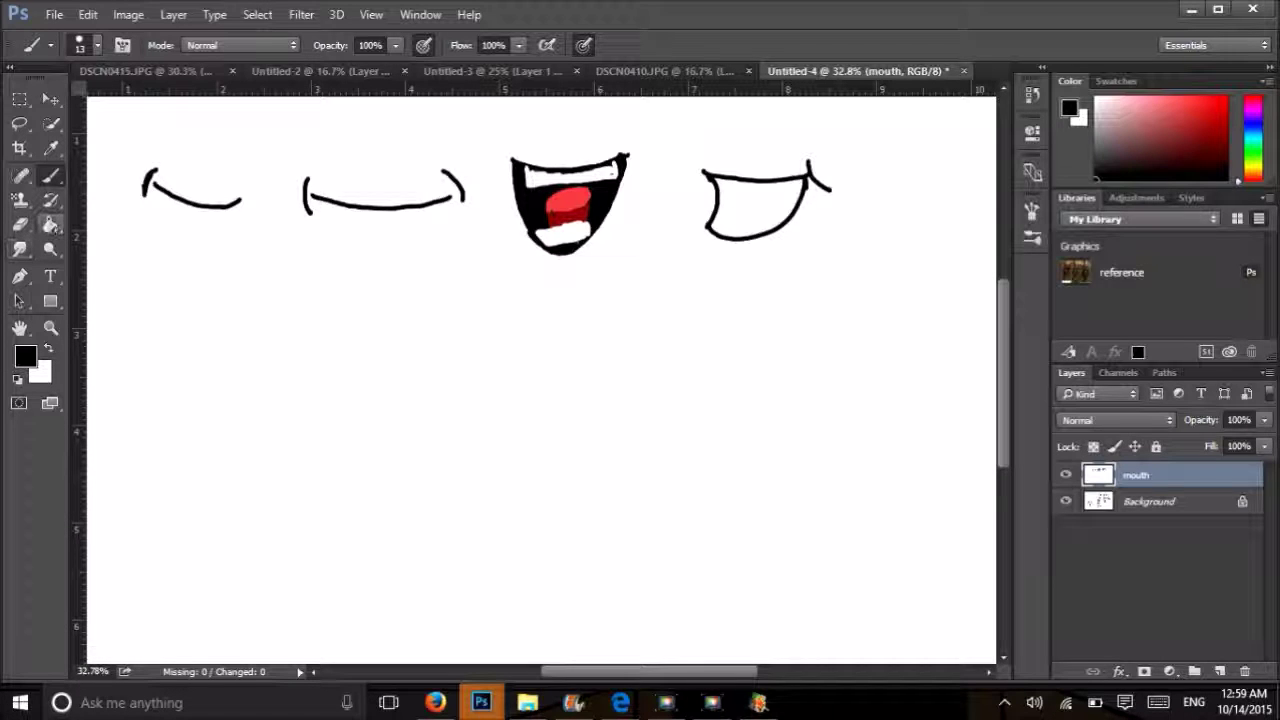
pyautogui.click(50, 224)
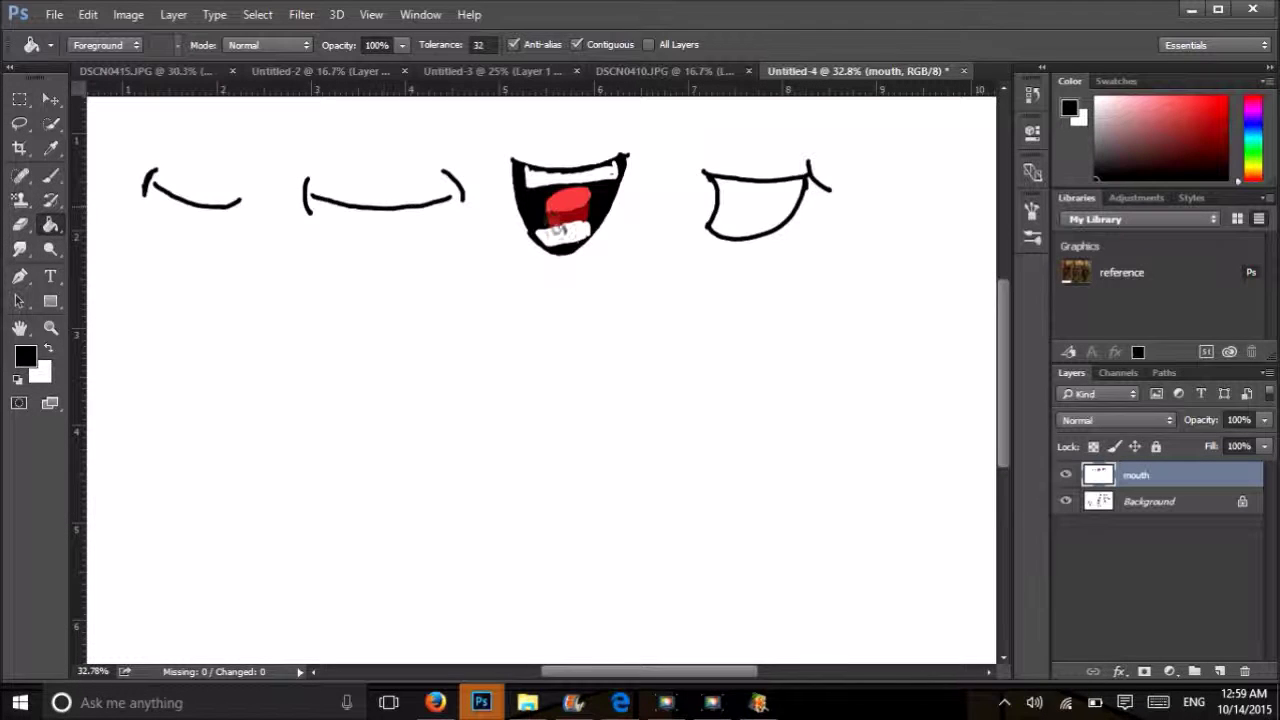
pyautogui.click(766, 212)
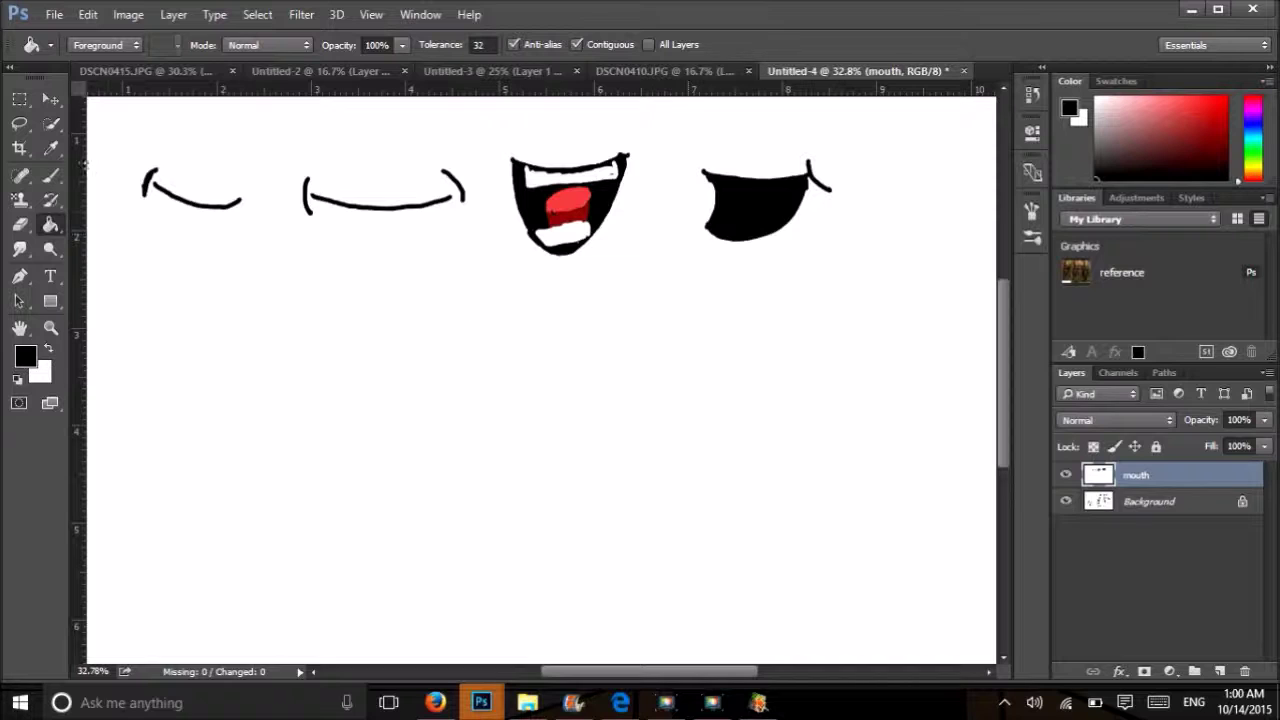
# Paint a bright red tongue at the bottom of the second open mouth.
pyautogui.click(50, 175)
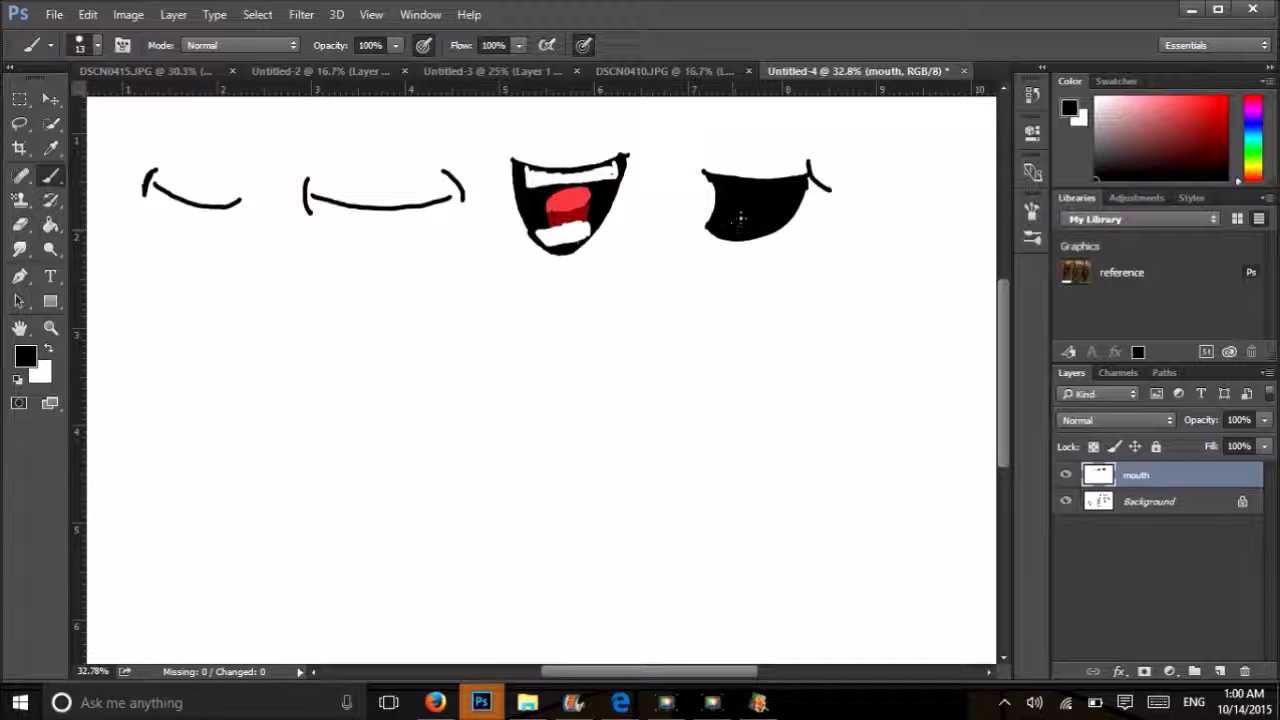
pyautogui.moveTo(1148, 125); pyautogui.dragTo(1221, 103)
pyautogui.moveTo(737, 208)
pyautogui.mouseDown()
pyautogui.moveTo(730, 232)
pyautogui.moveTo(740, 214)
pyautogui.moveTo(738, 236)
pyautogui.moveTo(758, 222)
pyautogui.mouseUp()
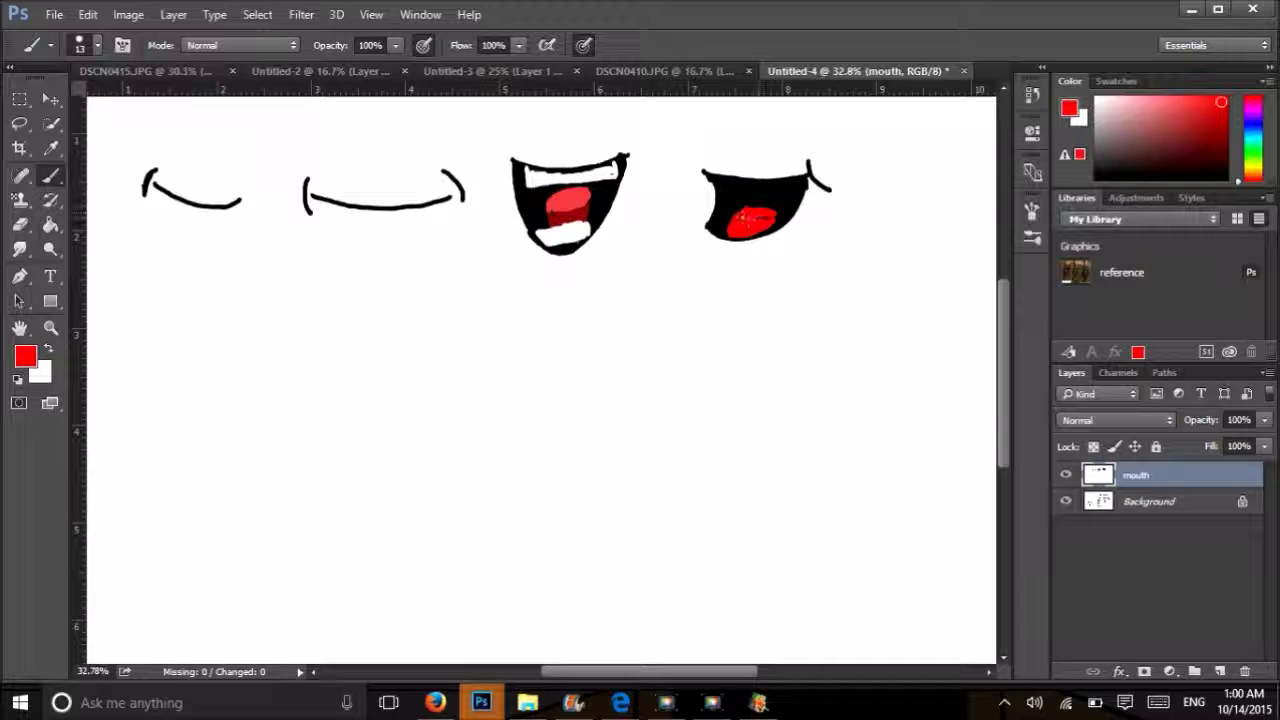
pyautogui.moveTo(748, 216); pyautogui.dragTo(768, 224)
# Add a light pink highlight to the bright red tongue and paint white upper teeth in the same mouth.
pyautogui.click(1161, 101)
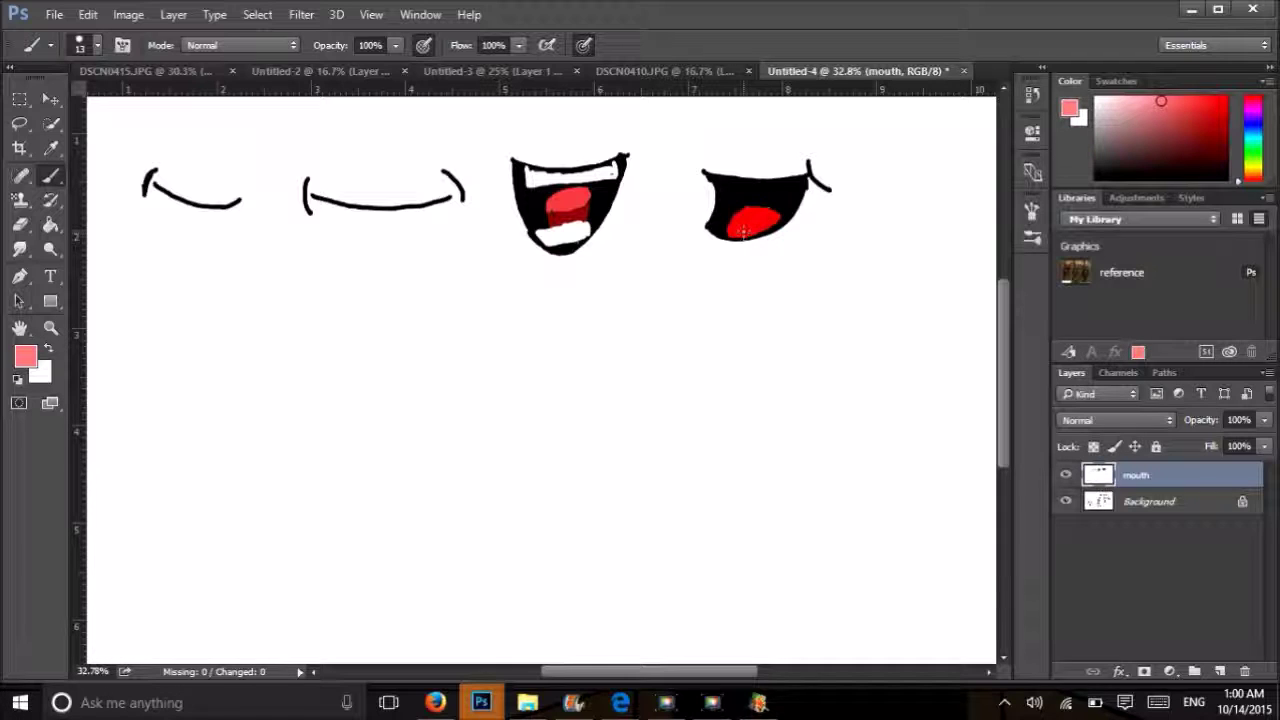
pyautogui.moveTo(743, 232); pyautogui.dragTo(762, 212)
pyautogui.click(48, 347)
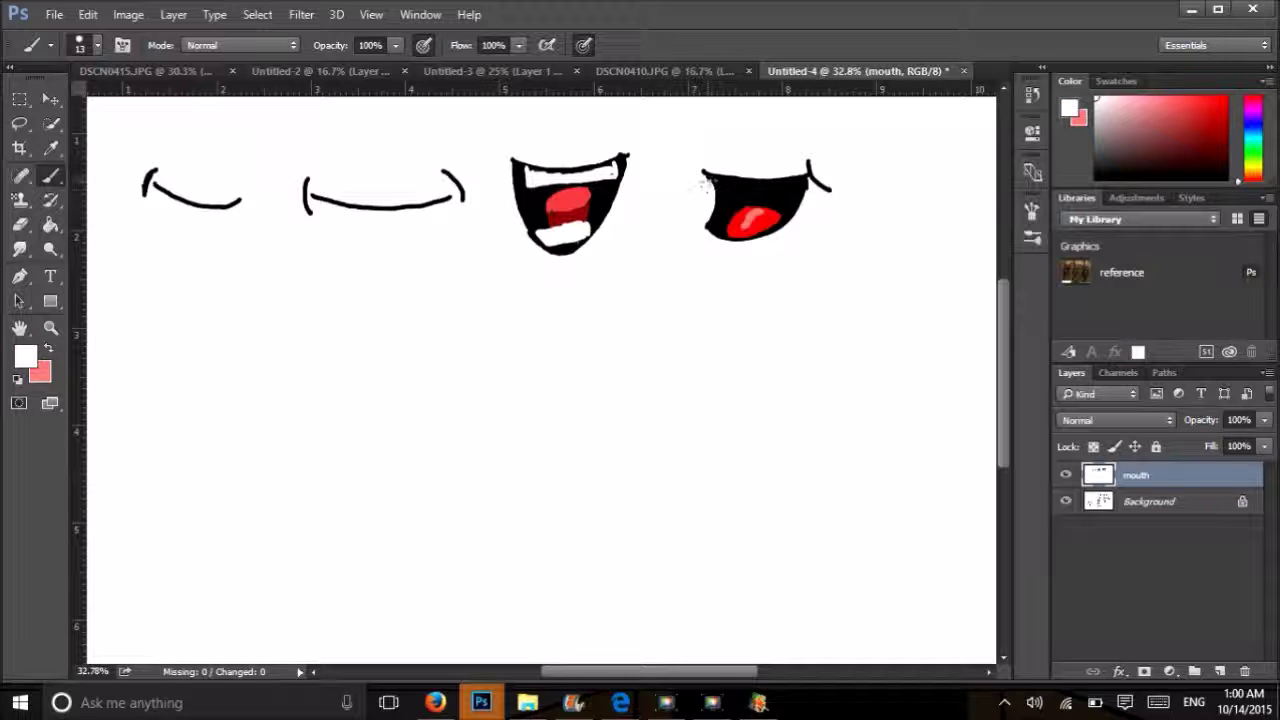
pyautogui.moveTo(726, 184)
pyautogui.mouseDown()
pyautogui.moveTo(733, 199)
pyautogui.moveTo(798, 188)
pyautogui.moveTo(732, 188)
pyautogui.moveTo(800, 184)
pyautogui.moveTo(743, 194)
pyautogui.mouseUp()
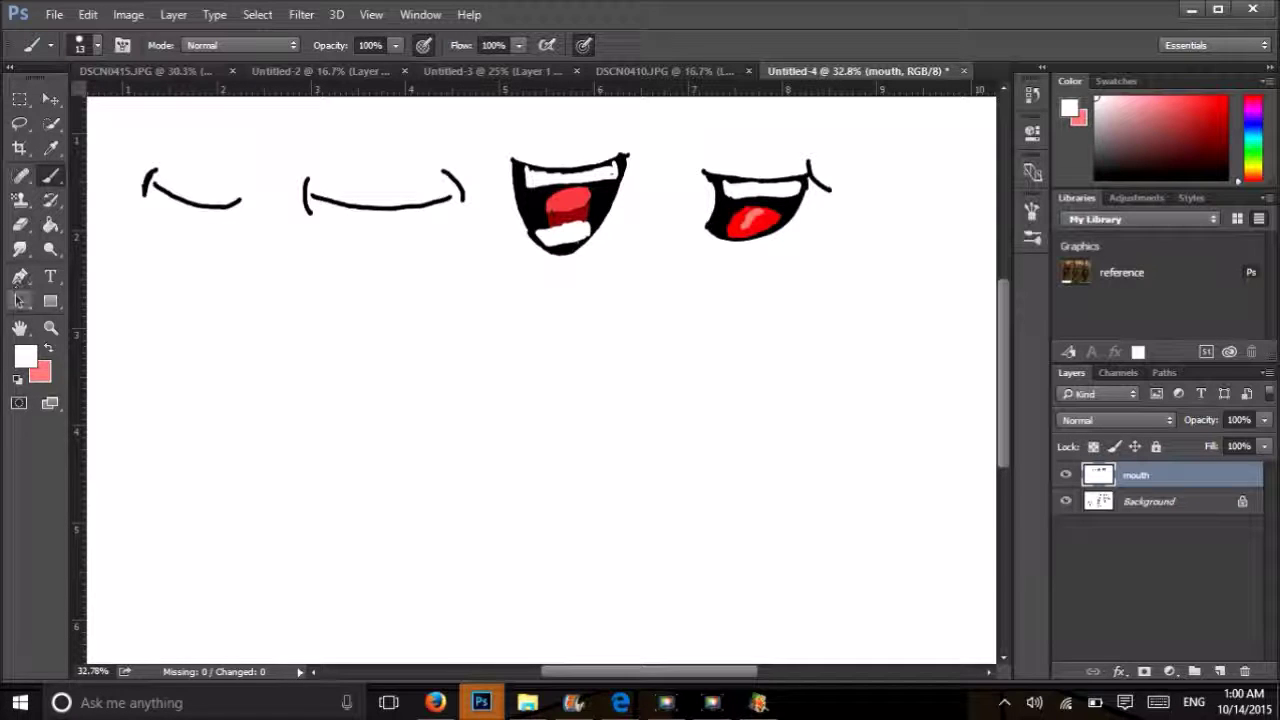
# Draw in black the upper lip, tilted row of upper teeth and both sides of an open mouth below the first smile.
pyautogui.press('d')
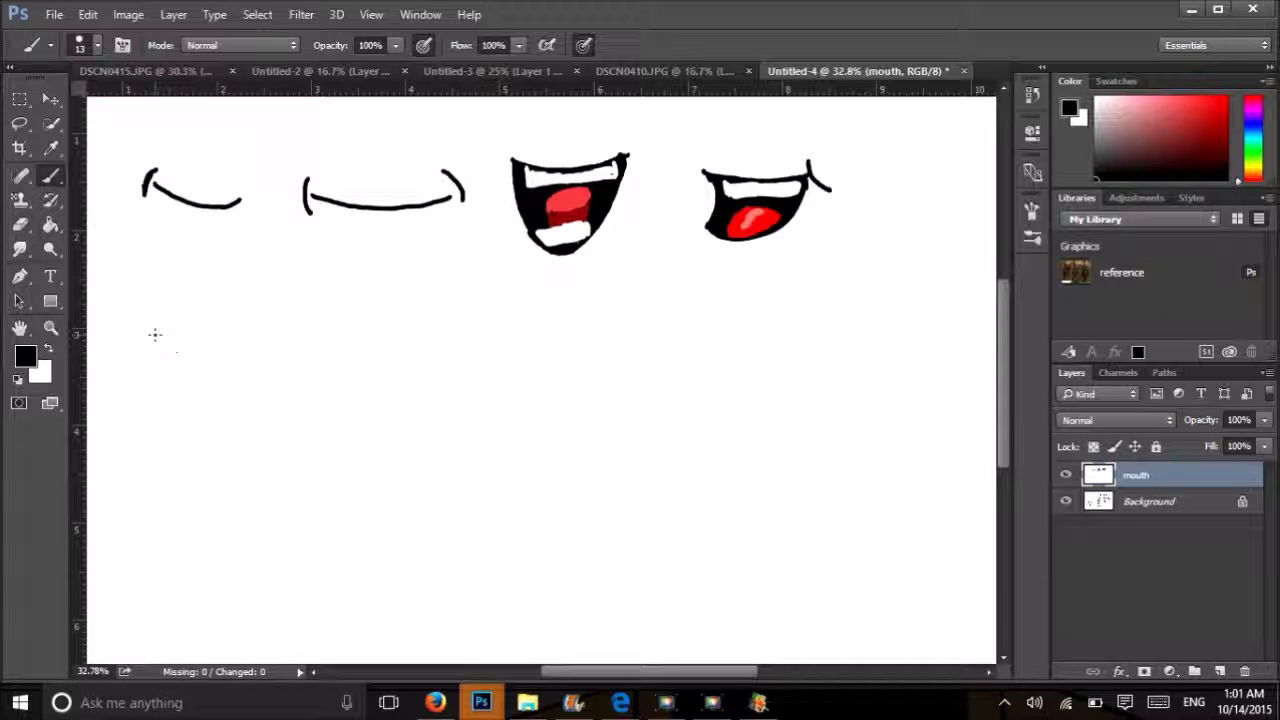
pyautogui.moveTo(187, 338); pyautogui.dragTo(244, 316)
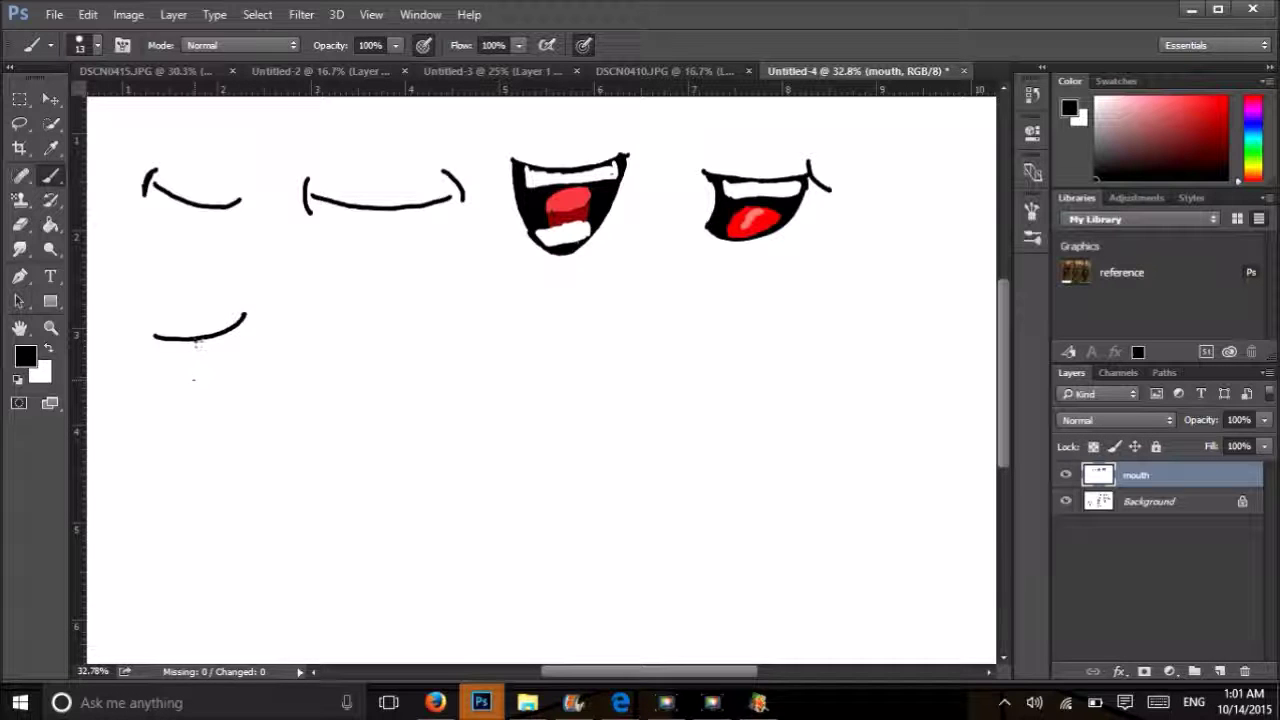
pyautogui.moveTo(168, 338)
pyautogui.mouseDown()
pyautogui.moveTo(180, 364)
pyautogui.moveTo(251, 348)
pyautogui.mouseUp()
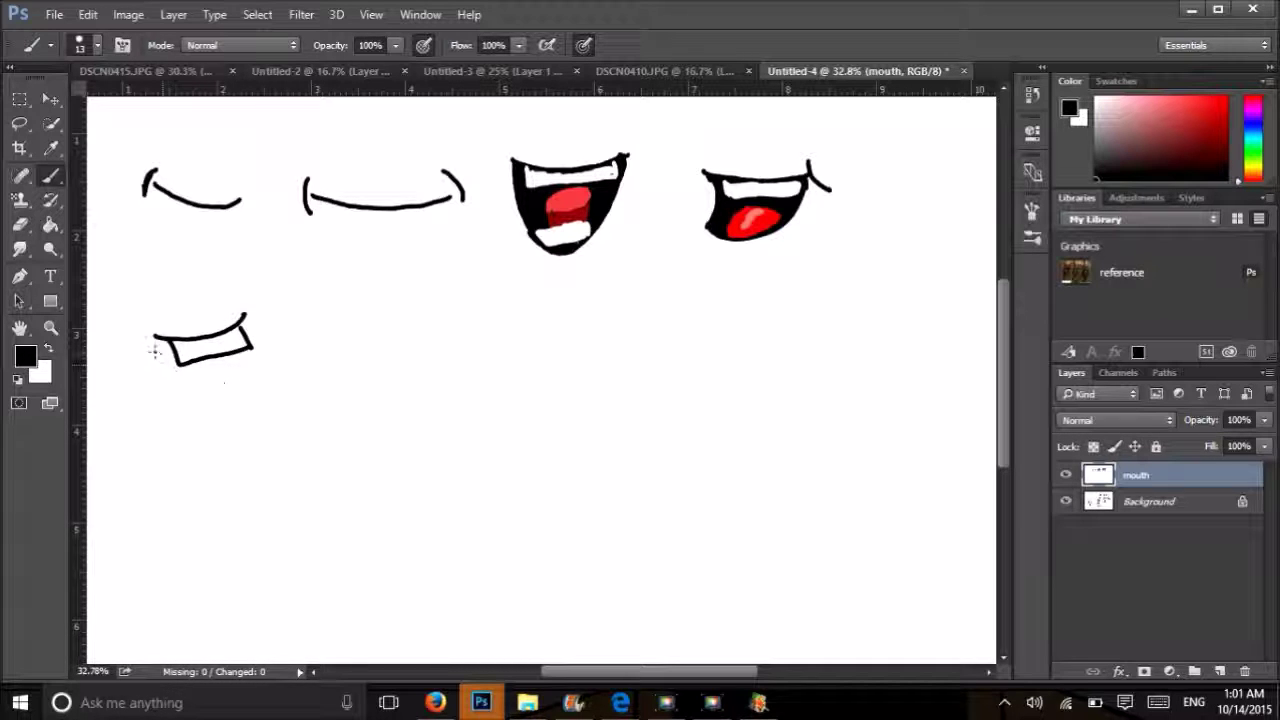
pyautogui.moveTo(165, 340); pyautogui.dragTo(176, 382)
pyautogui.moveTo(248, 321); pyautogui.dragTo(265, 378)
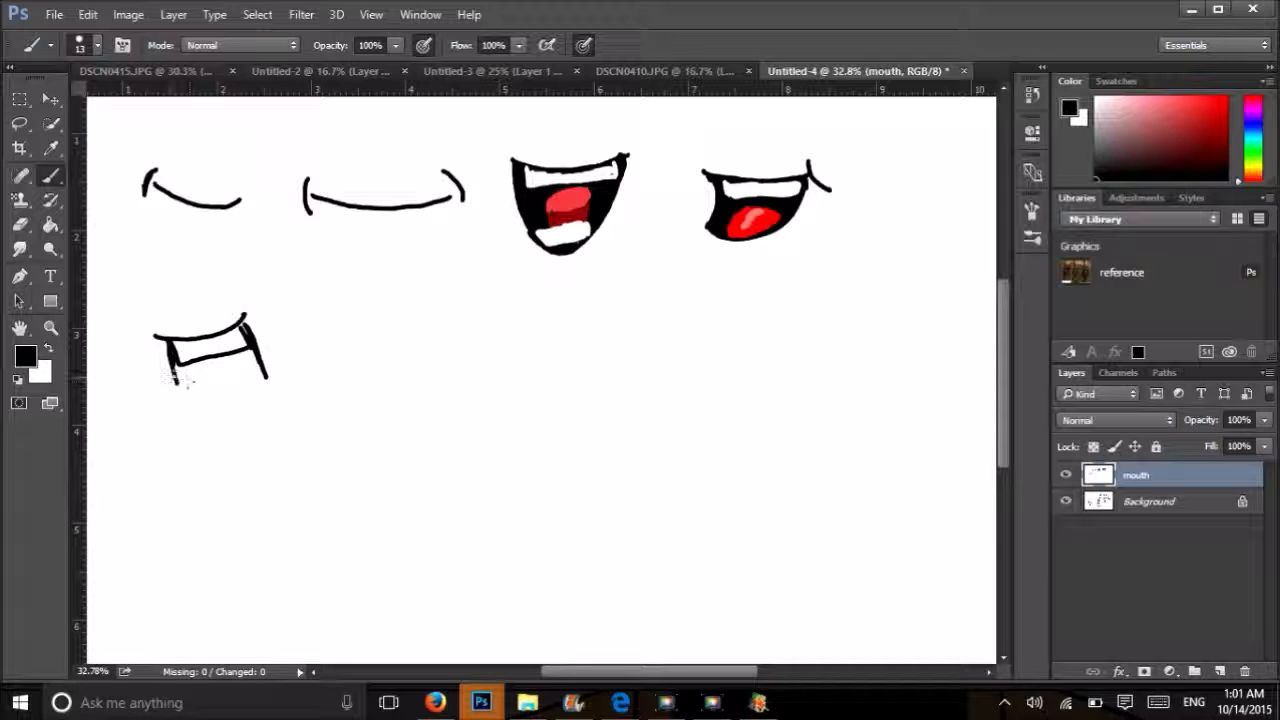
# Close the second-row mouth with lower teeth and a bottom edge, and blacken its interior around the teeth.
pyautogui.moveTo(178, 384)
pyautogui.mouseDown()
pyautogui.moveTo(180, 395)
pyautogui.moveTo(267, 377)
pyautogui.mouseUp()
pyautogui.moveTo(185, 404)
pyautogui.mouseDown()
pyautogui.moveTo(192, 416)
pyautogui.moveTo(262, 386)
pyautogui.moveTo(264, 355)
pyautogui.moveTo(262, 388)
pyautogui.moveTo(206, 410)
pyautogui.mouseUp()
pyautogui.moveTo(158, 342)
pyautogui.mouseDown()
pyautogui.moveTo(187, 410)
pyautogui.moveTo(265, 390)
pyautogui.moveTo(258, 336)
pyautogui.moveTo(243, 324)
pyautogui.moveTo(264, 380)
pyautogui.moveTo(248, 393)
pyautogui.moveTo(215, 404)
pyautogui.moveTo(178, 374)
pyautogui.moveTo(214, 376)
pyautogui.moveTo(182, 378)
pyautogui.moveTo(238, 356)
pyautogui.moveTo(250, 362)
pyautogui.moveTo(206, 380)
pyautogui.moveTo(245, 372)
pyautogui.moveTo(256, 354)
pyautogui.moveTo(234, 378)
pyautogui.moveTo(184, 373)
pyautogui.moveTo(226, 368)
pyautogui.moveTo(252, 396)
pyautogui.moveTo(236, 400)
pyautogui.moveTo(264, 377)
pyautogui.mouseUp()
# Paint a dark red forked tongue sticking out of the second-row toothed mouth and highlight it in lighter red.
pyautogui.click(1194, 127)
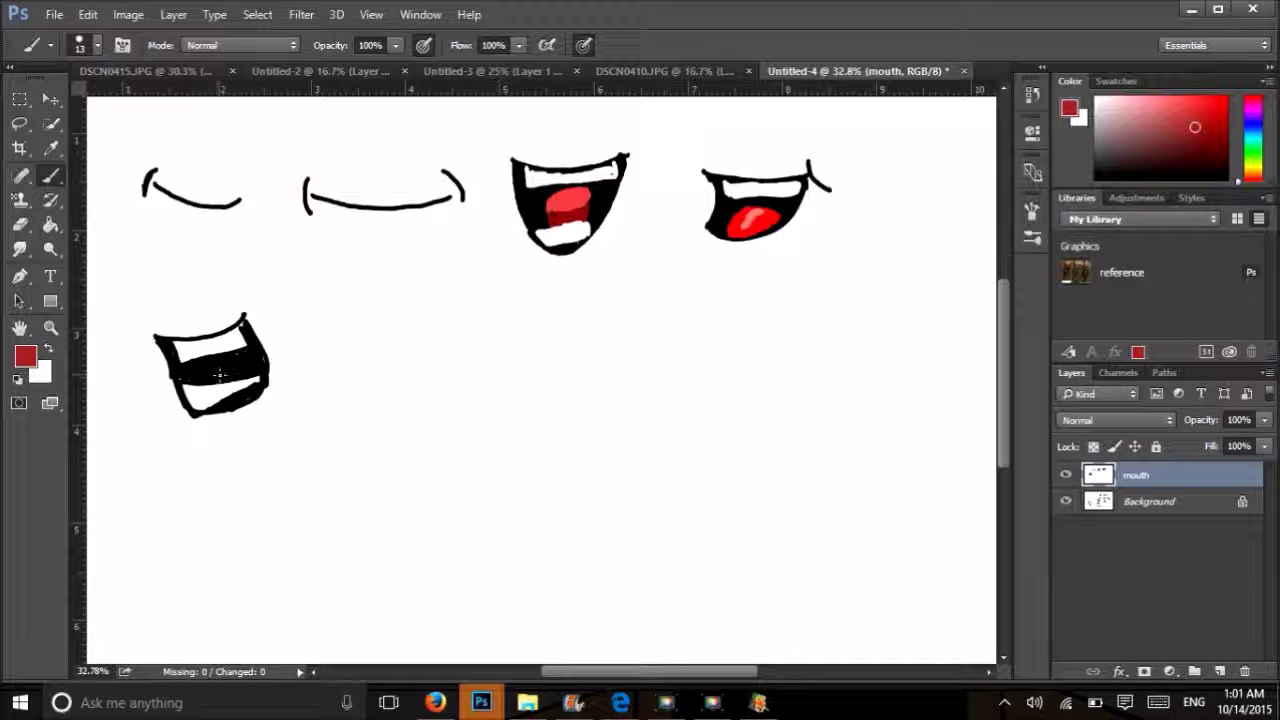
pyautogui.moveTo(262, 359); pyautogui.dragTo(291, 366)
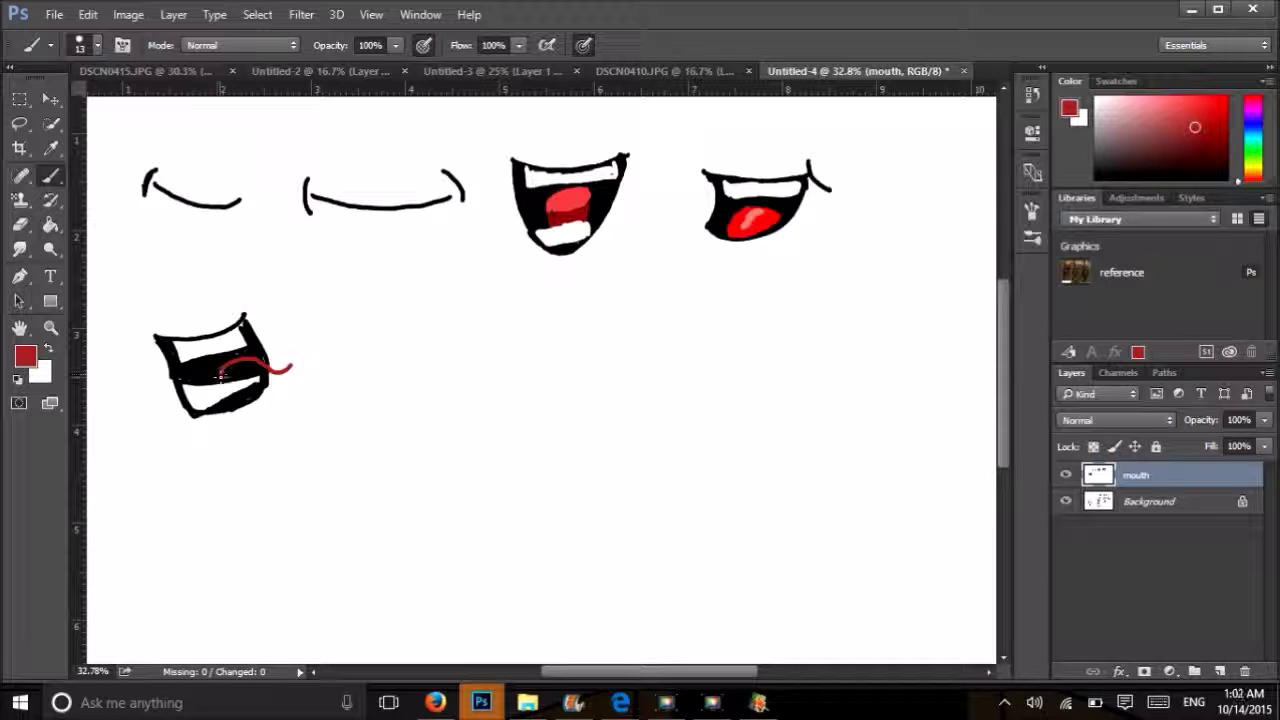
pyautogui.moveTo(218, 375)
pyautogui.mouseDown()
pyautogui.moveTo(290, 369)
pyautogui.moveTo(266, 381)
pyautogui.moveTo(281, 393)
pyautogui.moveTo(272, 376)
pyautogui.moveTo(291, 367)
pyautogui.moveTo(280, 396)
pyautogui.moveTo(250, 362)
pyautogui.moveTo(214, 374)
pyautogui.moveTo(272, 372)
pyautogui.moveTo(286, 396)
pyautogui.moveTo(268, 378)
pyautogui.mouseUp()
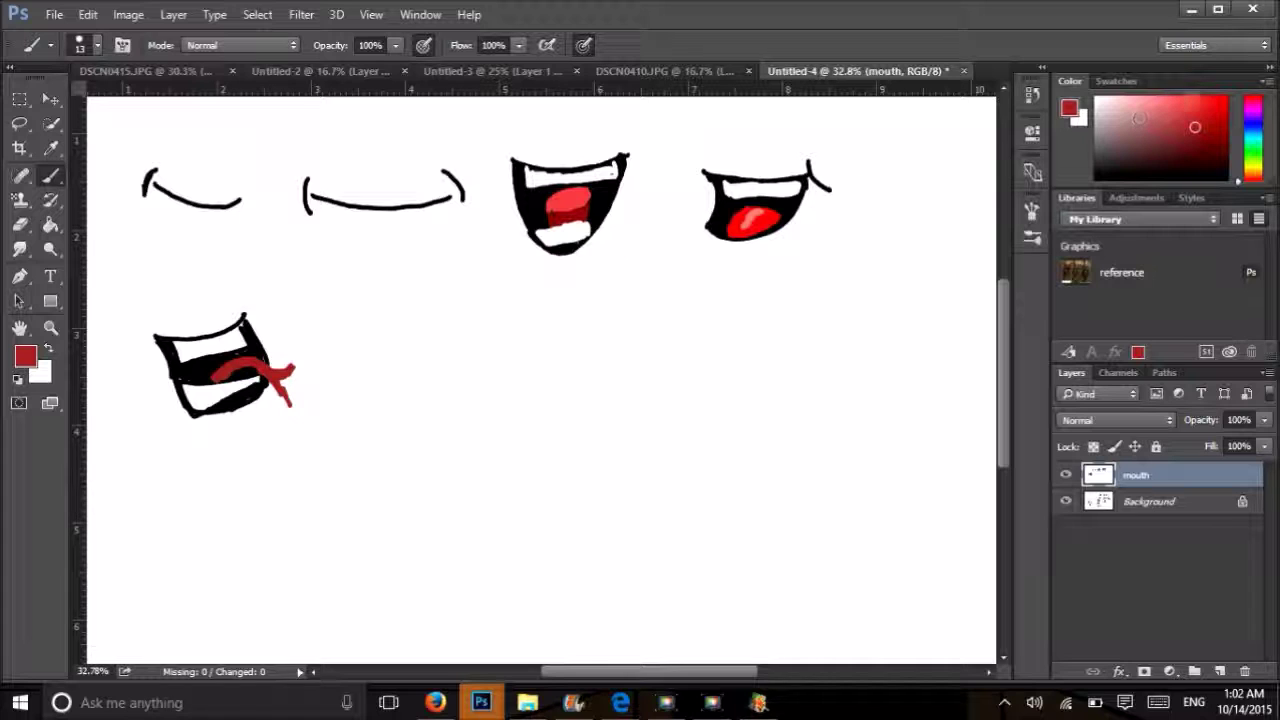
pyautogui.click(1191, 101)
pyautogui.moveTo(246, 360)
pyautogui.mouseDown()
pyautogui.moveTo(230, 370)
pyautogui.moveTo(276, 366)
pyautogui.moveTo(286, 404)
pyautogui.moveTo(264, 361)
pyautogui.mouseUp()
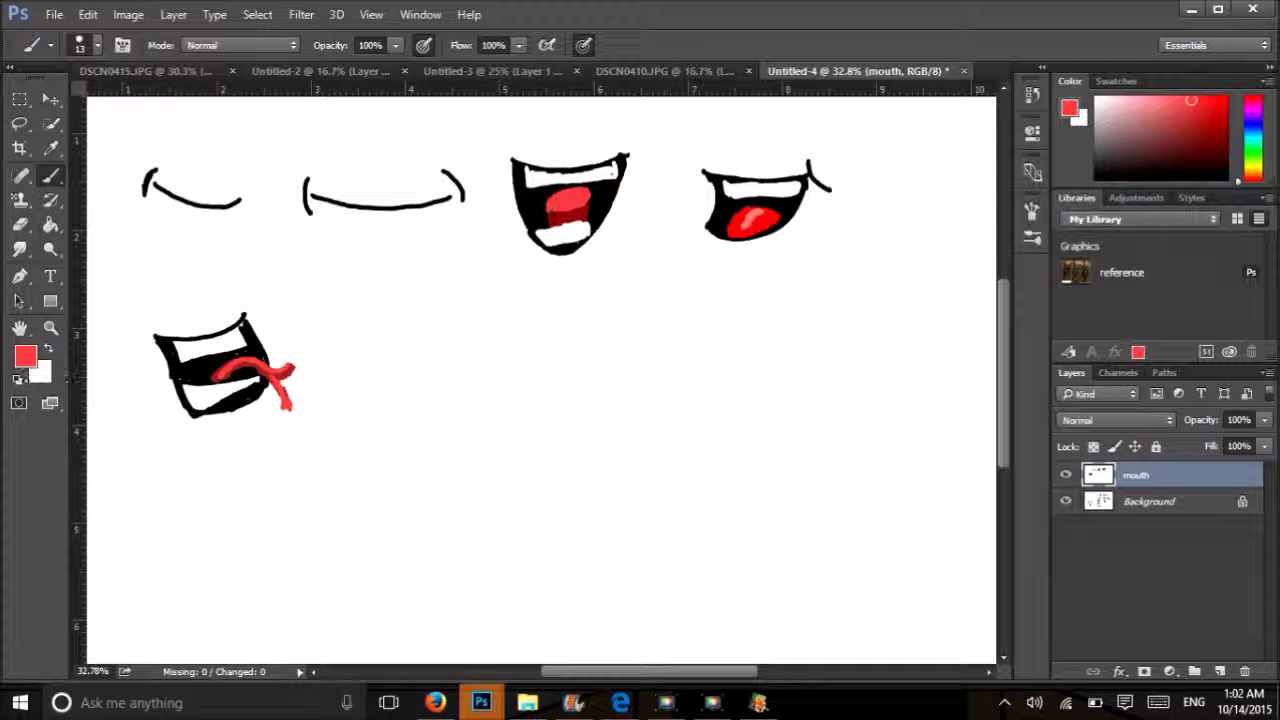
# Draw in black a wavy closed mouth in the second row and an oval open mouth beside it, blackening the oval's interior around the tongue area.
pyautogui.click(18, 379)
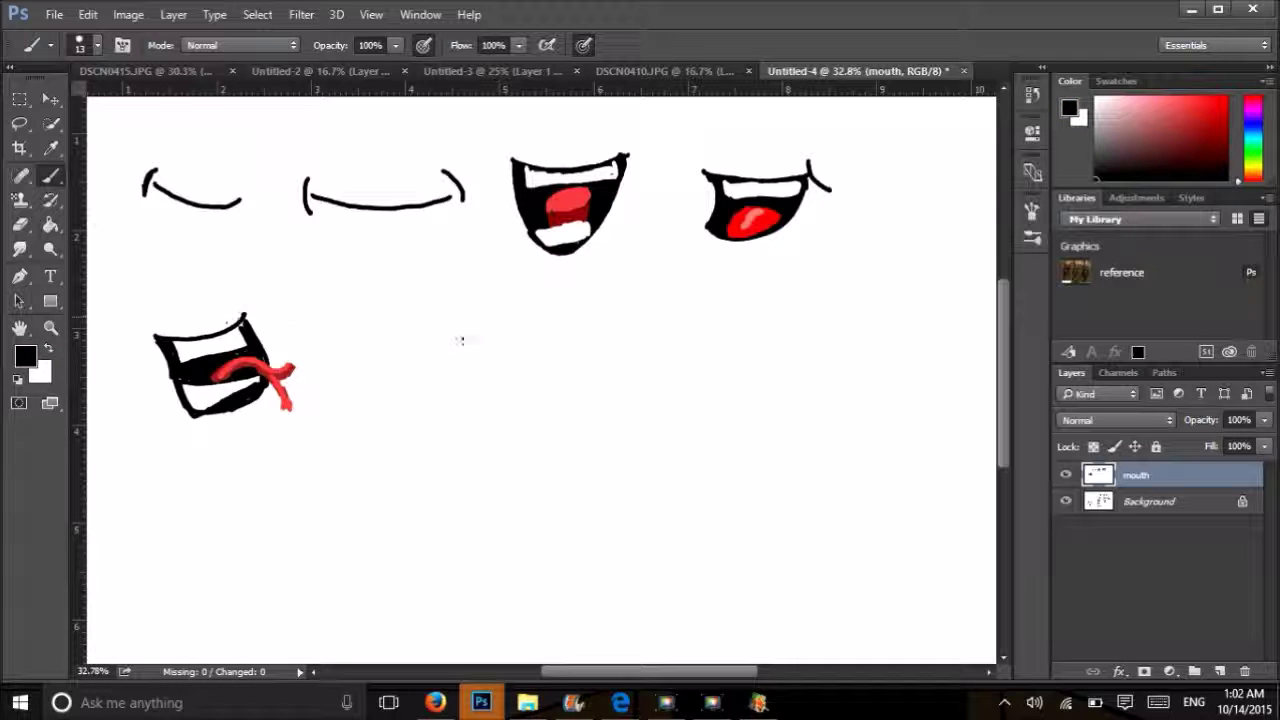
pyautogui.moveTo(387, 362); pyautogui.dragTo(567, 355)
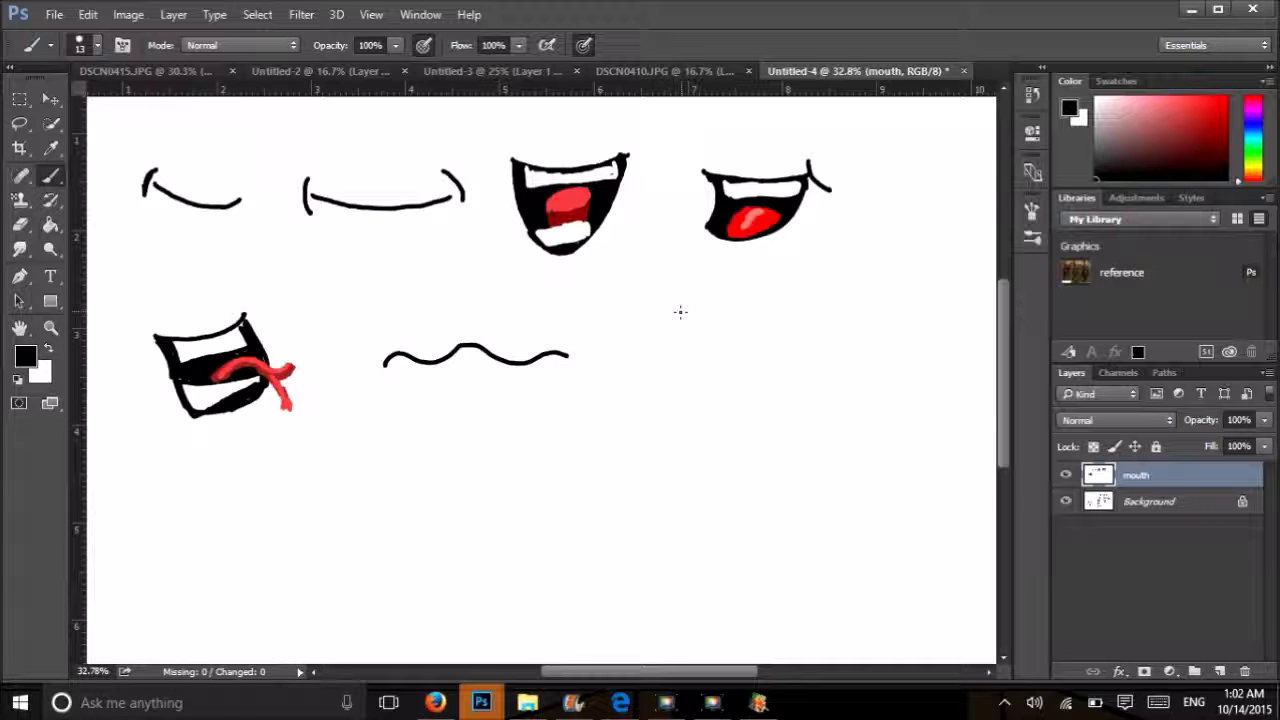
pyautogui.moveTo(678, 318)
pyautogui.mouseDown()
pyautogui.moveTo(672, 389)
pyautogui.moveTo(696, 411)
pyautogui.moveTo(740, 410)
pyautogui.moveTo(755, 363)
pyautogui.moveTo(740, 322)
pyautogui.moveTo(708, 301)
pyautogui.moveTo(668, 336)
pyautogui.mouseUp()
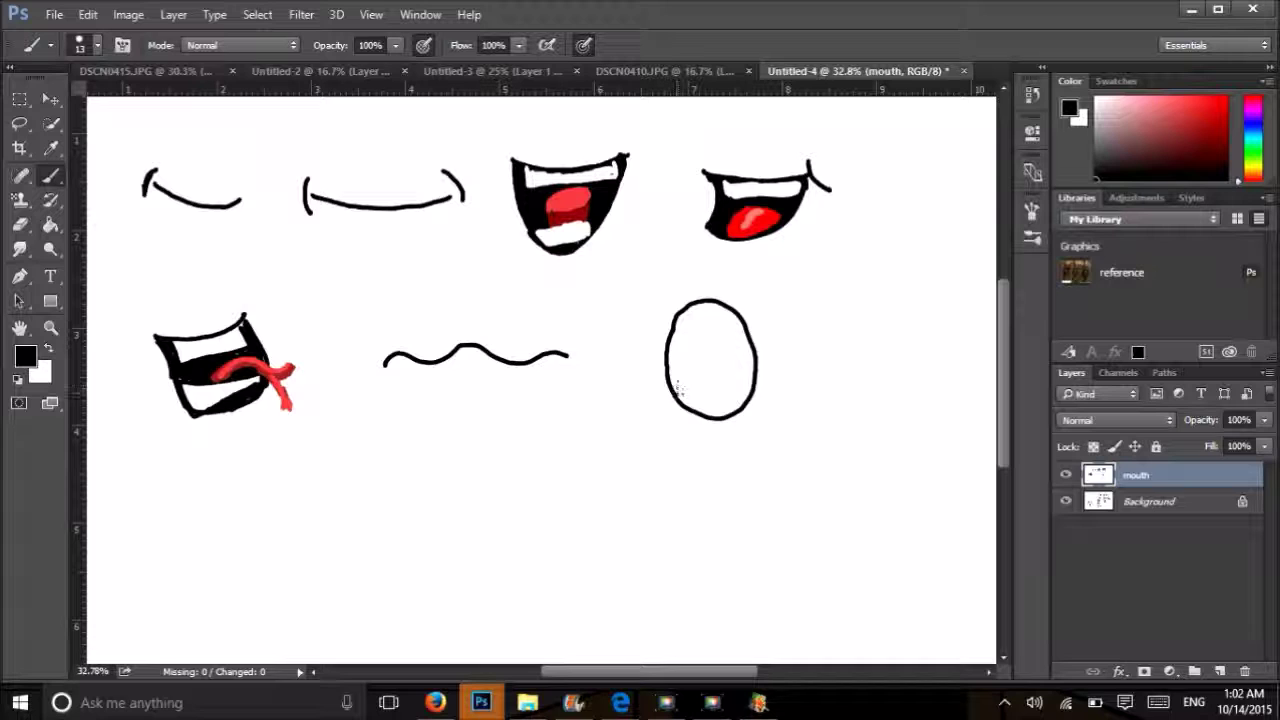
pyautogui.moveTo(678, 390)
pyautogui.mouseDown()
pyautogui.moveTo(707, 334)
pyautogui.moveTo(737, 356)
pyautogui.moveTo(741, 401)
pyautogui.moveTo(678, 343)
pyautogui.moveTo(686, 317)
pyautogui.moveTo(672, 355)
pyautogui.moveTo(685, 313)
pyautogui.moveTo(713, 311)
pyautogui.moveTo(751, 356)
pyautogui.moveTo(743, 401)
pyautogui.moveTo(693, 325)
pyautogui.moveTo(708, 331)
pyautogui.moveTo(683, 330)
pyautogui.moveTo(680, 343)
pyautogui.moveTo(718, 325)
pyautogui.moveTo(748, 348)
pyautogui.moveTo(685, 319)
pyautogui.moveTo(709, 307)
pyautogui.moveTo(727, 333)
pyautogui.moveTo(713, 306)
pyautogui.moveTo(743, 343)
pyautogui.moveTo(698, 328)
pyautogui.moveTo(709, 315)
pyautogui.moveTo(726, 333)
pyautogui.moveTo(751, 393)
pyautogui.moveTo(688, 395)
pyautogui.moveTo(684, 372)
pyautogui.moveTo(688, 400)
pyautogui.moveTo(688, 362)
pyautogui.moveTo(696, 410)
pyautogui.moveTo(690, 358)
pyautogui.moveTo(703, 352)
pyautogui.moveTo(684, 350)
pyautogui.moveTo(728, 350)
pyautogui.moveTo(736, 392)
pyautogui.moveTo(722, 414)
pyautogui.moveTo(692, 386)
pyautogui.moveTo(712, 420)
pyautogui.moveTo(698, 386)
pyautogui.moveTo(700, 370)
pyautogui.moveTo(725, 395)
pyautogui.moveTo(720, 358)
pyautogui.mouseUp()
# Fill the tongue in the oval mouth with dark red and add a lighter red highlight along its left edge.
pyautogui.click(1212, 119)
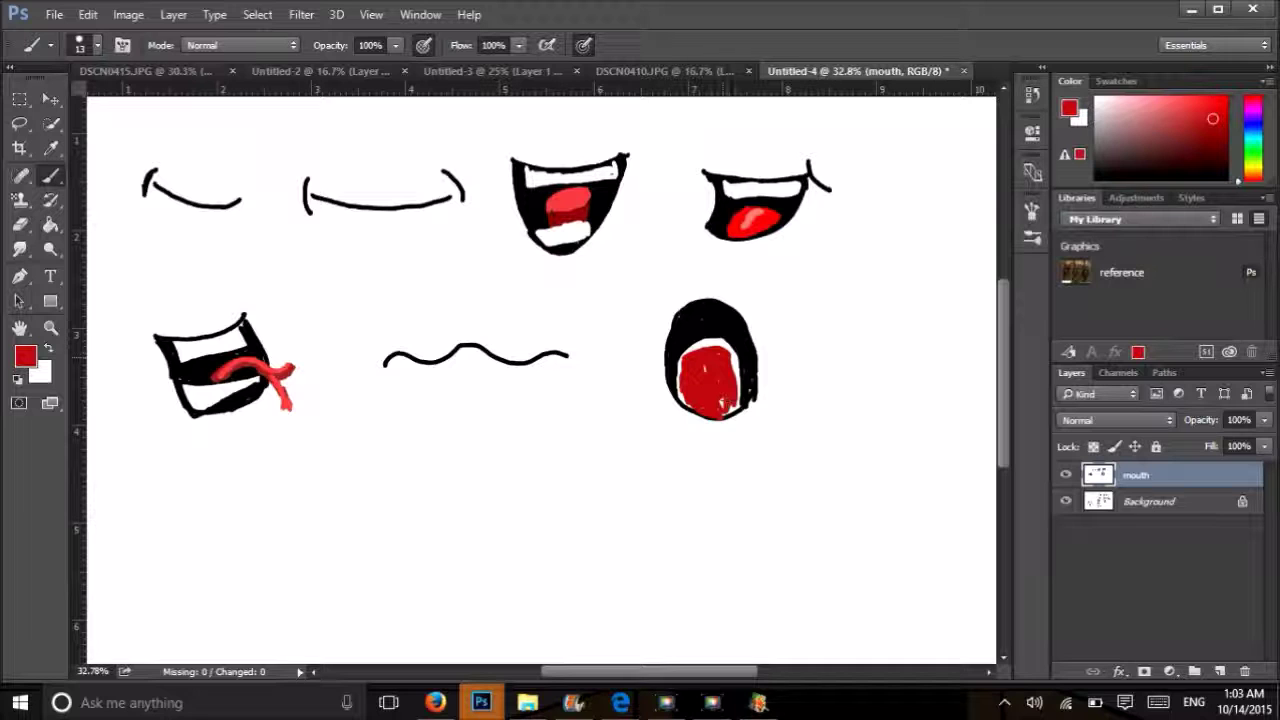
pyautogui.moveTo(726, 402); pyautogui.dragTo(722, 406)
pyautogui.click(1190, 102)
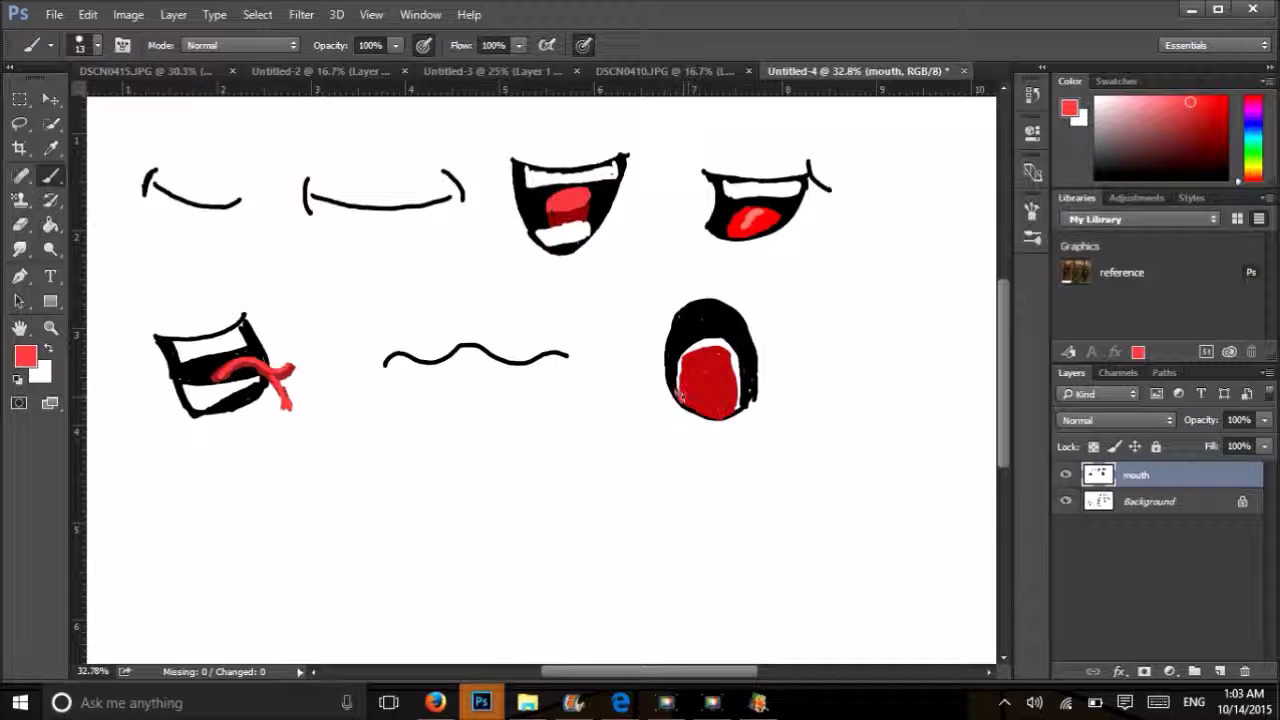
pyautogui.moveTo(680, 398)
pyautogui.mouseDown()
pyautogui.moveTo(687, 350)
pyautogui.moveTo(686, 361)
pyautogui.moveTo(711, 342)
pyautogui.moveTo(676, 378)
pyautogui.mouseUp()
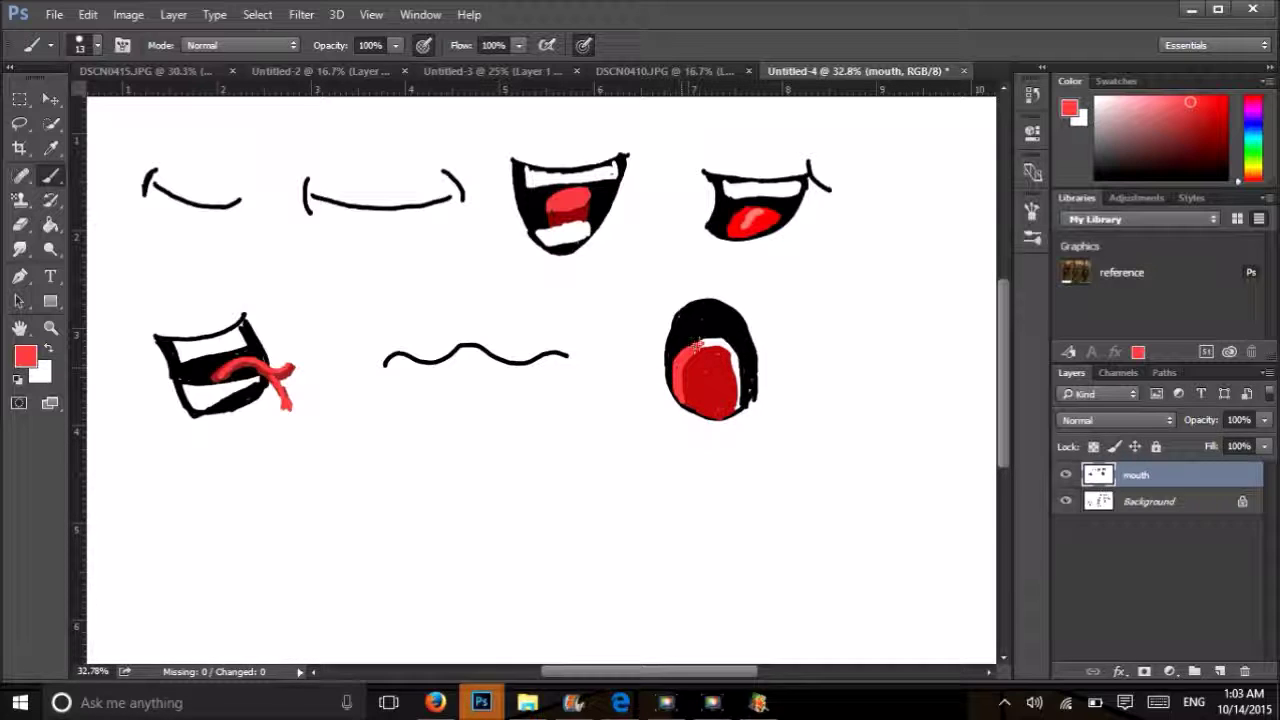
pyautogui.moveTo(697, 345)
pyautogui.mouseDown()
pyautogui.moveTo(730, 350)
pyautogui.moveTo(742, 410)
pyautogui.moveTo(728, 358)
pyautogui.mouseUp()
pyautogui.moveTo(741, 409)
pyautogui.mouseDown()
pyautogui.moveTo(714, 343)
pyautogui.moveTo(732, 353)
pyautogui.moveTo(737, 403)
pyautogui.moveTo(722, 343)
pyautogui.moveTo(739, 378)
pyautogui.mouseUp()
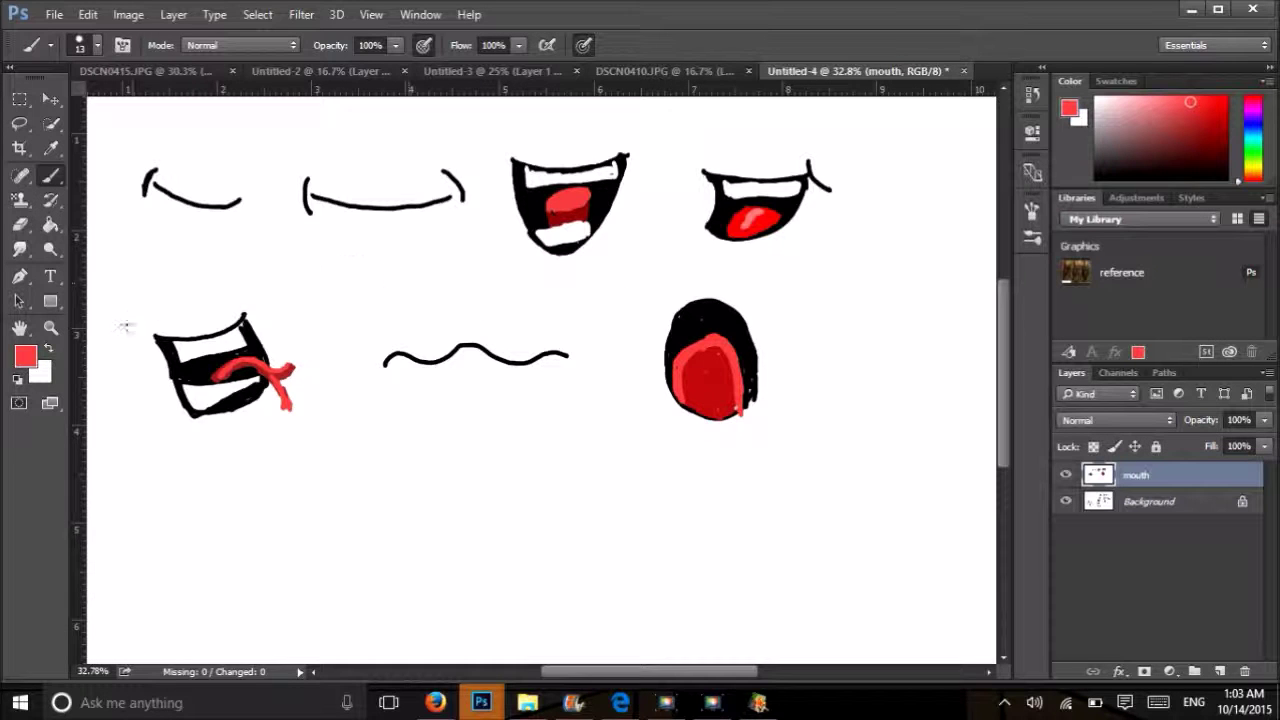
pyautogui.click(16, 379)
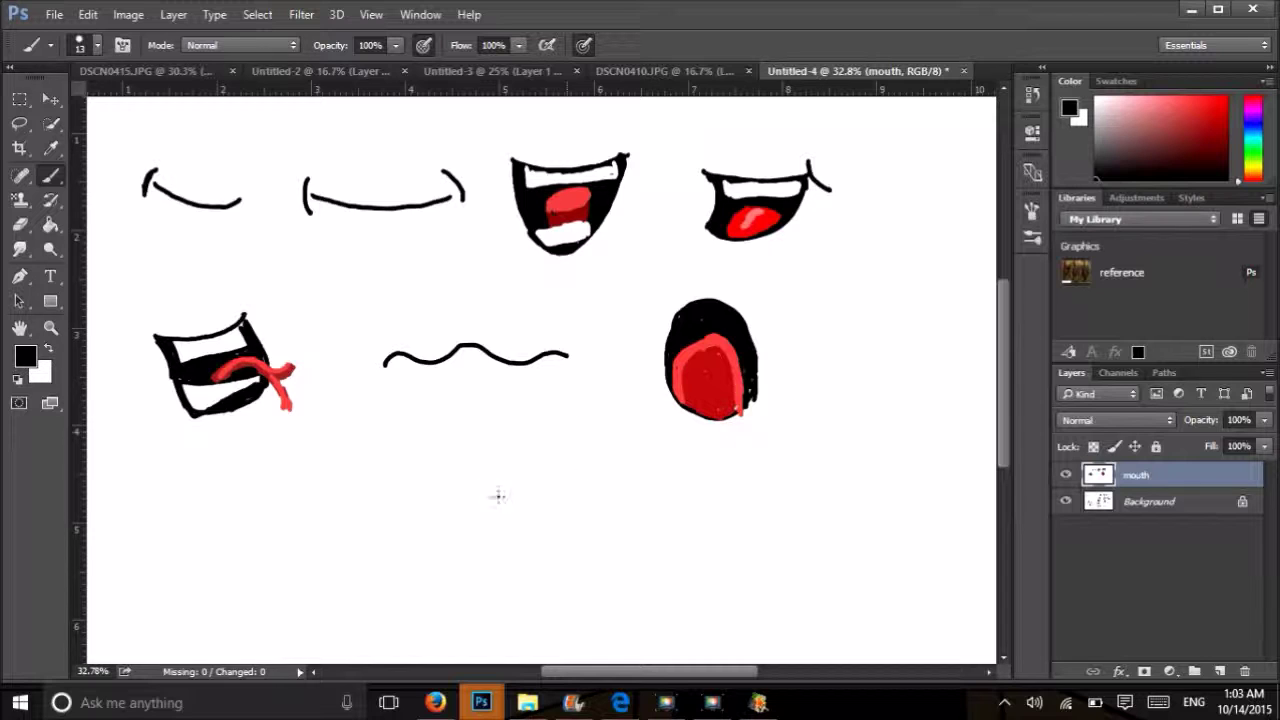
pyautogui.moveTo(211, 467)
pyautogui.mouseDown()
pyautogui.moveTo(268, 456)
pyautogui.moveTo(291, 475)
pyautogui.moveTo(240, 498)
pyautogui.moveTo(307, 488)
pyautogui.moveTo(332, 517)
pyautogui.moveTo(310, 537)
pyautogui.moveTo(204, 531)
pyautogui.mouseUp()
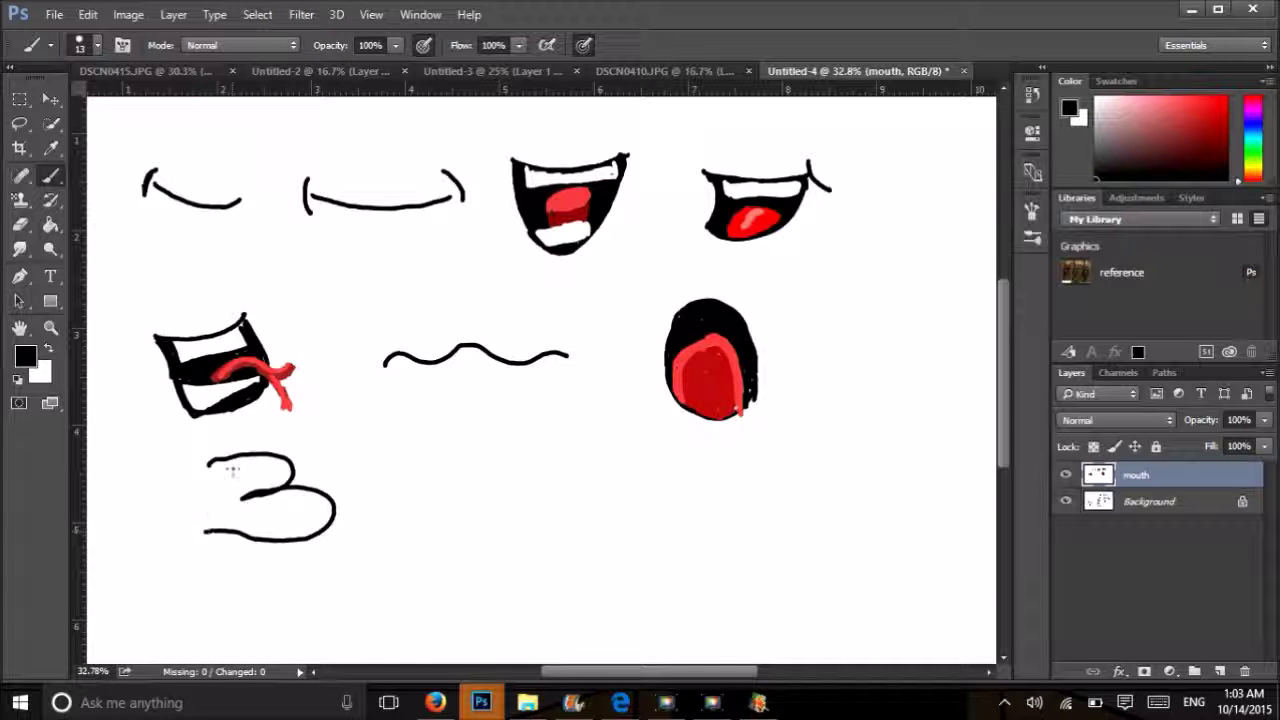
pyautogui.moveTo(228, 458); pyautogui.dragTo(195, 474)
pyautogui.hotkey('ctrl', 'alt', 'z')
pyautogui.hotkey('ctrl', 'alt', 'z')
pyautogui.hotkey('ctrl', 'alt', 'z')
pyautogui.hotkey('ctrl', 'alt', 'z')
pyautogui.hotkey('ctrl', 'alt', 'z')
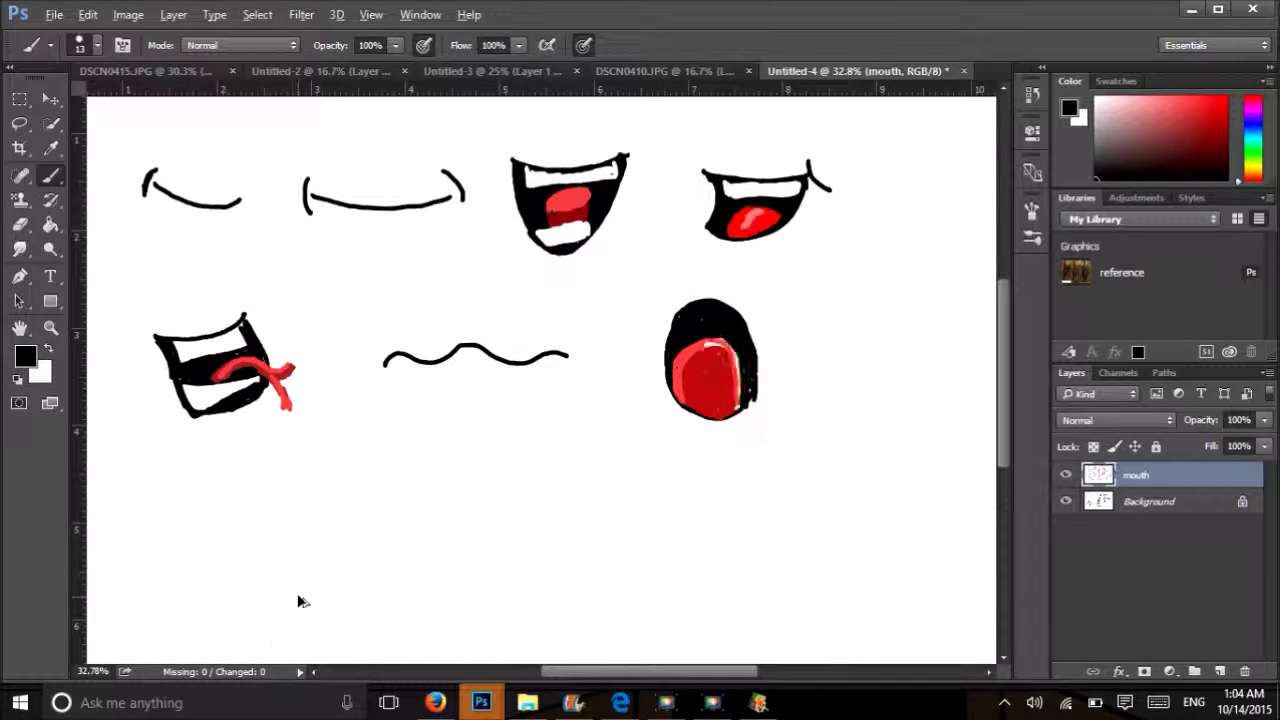
pyautogui.hotkey('ctrl', 'alt', 'z')
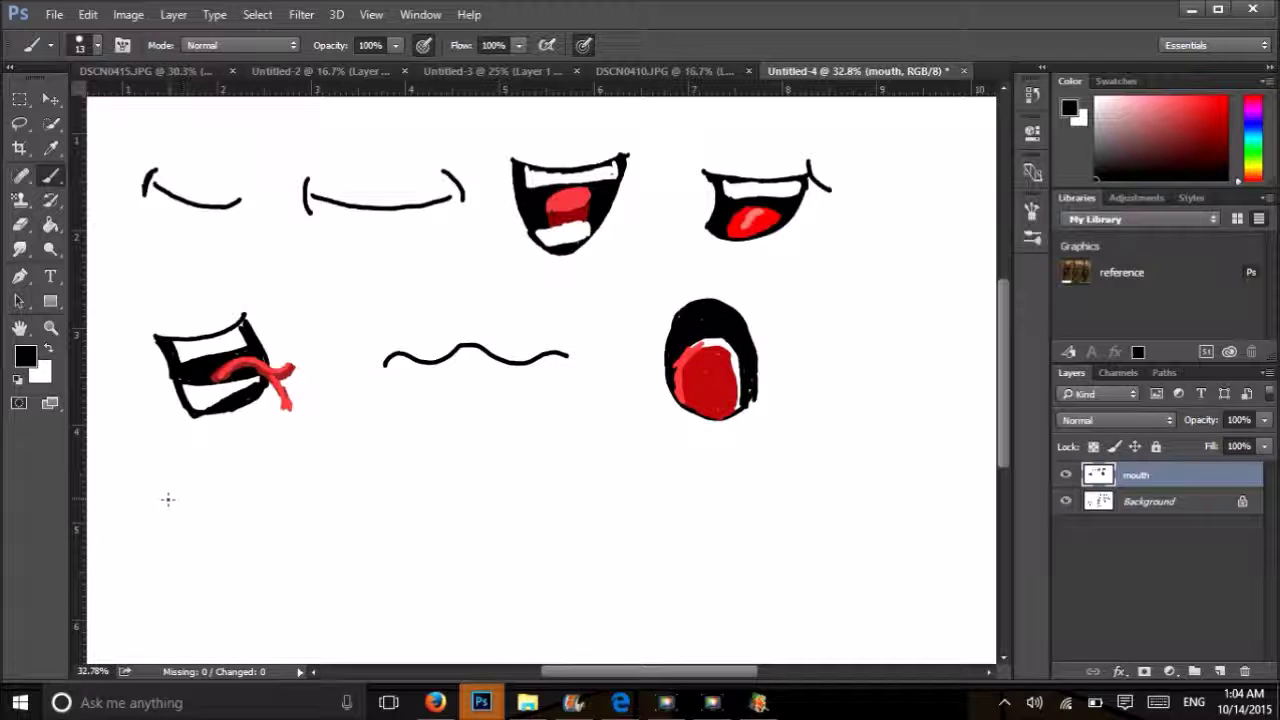
# Draw black puckered lips in side view below the forked-tongue mouth, darkening the gap between the lips and the lower lip's end.
pyautogui.moveTo(166, 500)
pyautogui.mouseDown()
pyautogui.moveTo(240, 466)
pyautogui.moveTo(276, 473)
pyautogui.moveTo(280, 536)
pyautogui.moveTo(187, 555)
pyautogui.mouseUp()
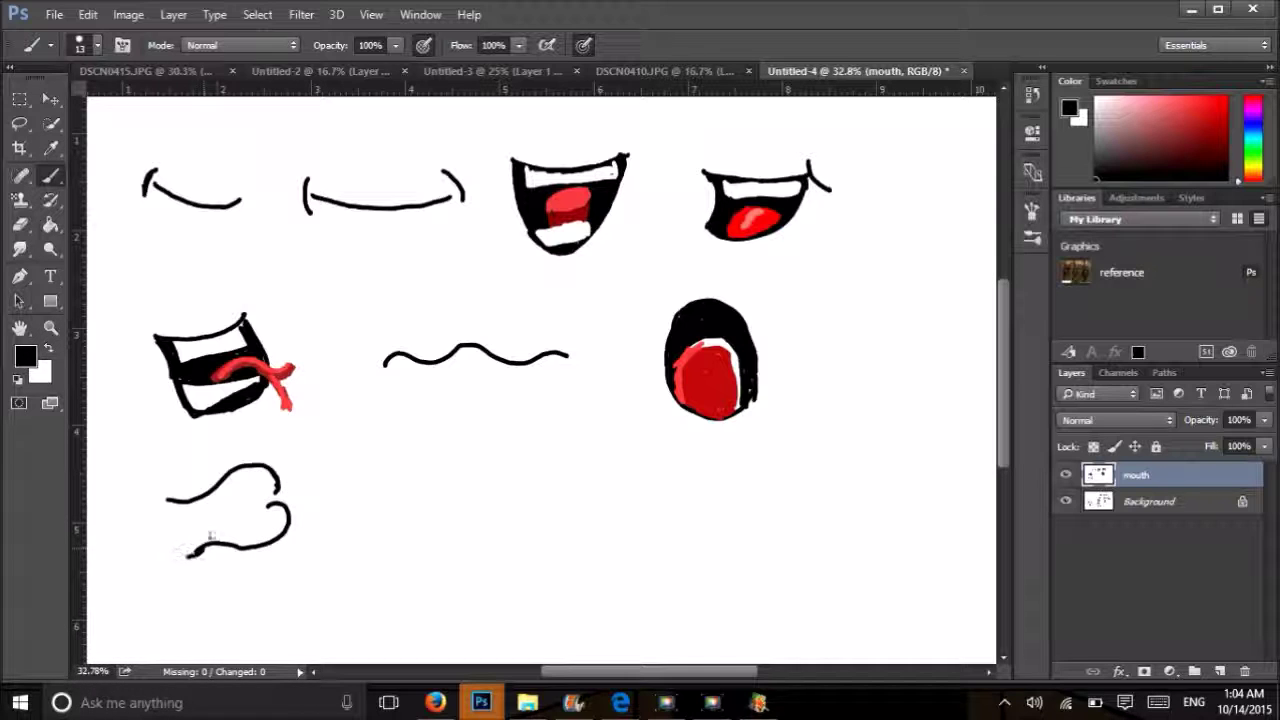
pyautogui.moveTo(273, 491); pyautogui.dragTo(275, 503)
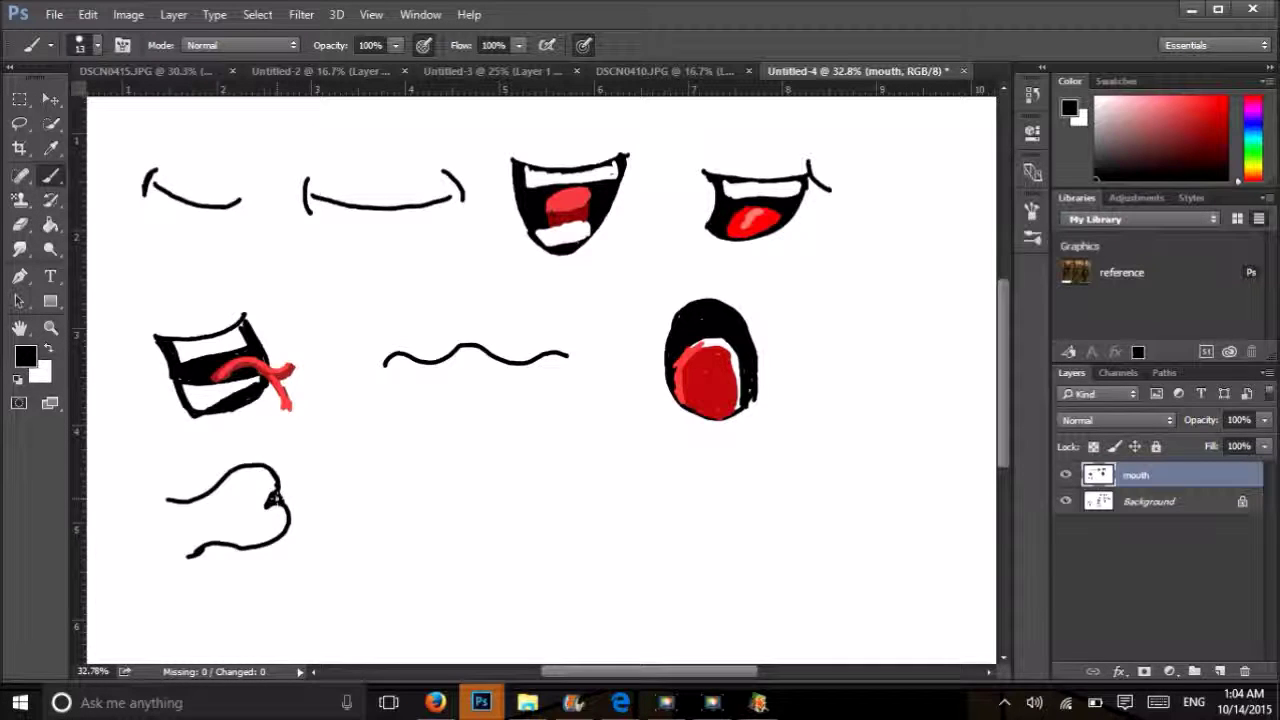
pyautogui.moveTo(205, 547); pyautogui.dragTo(183, 558)
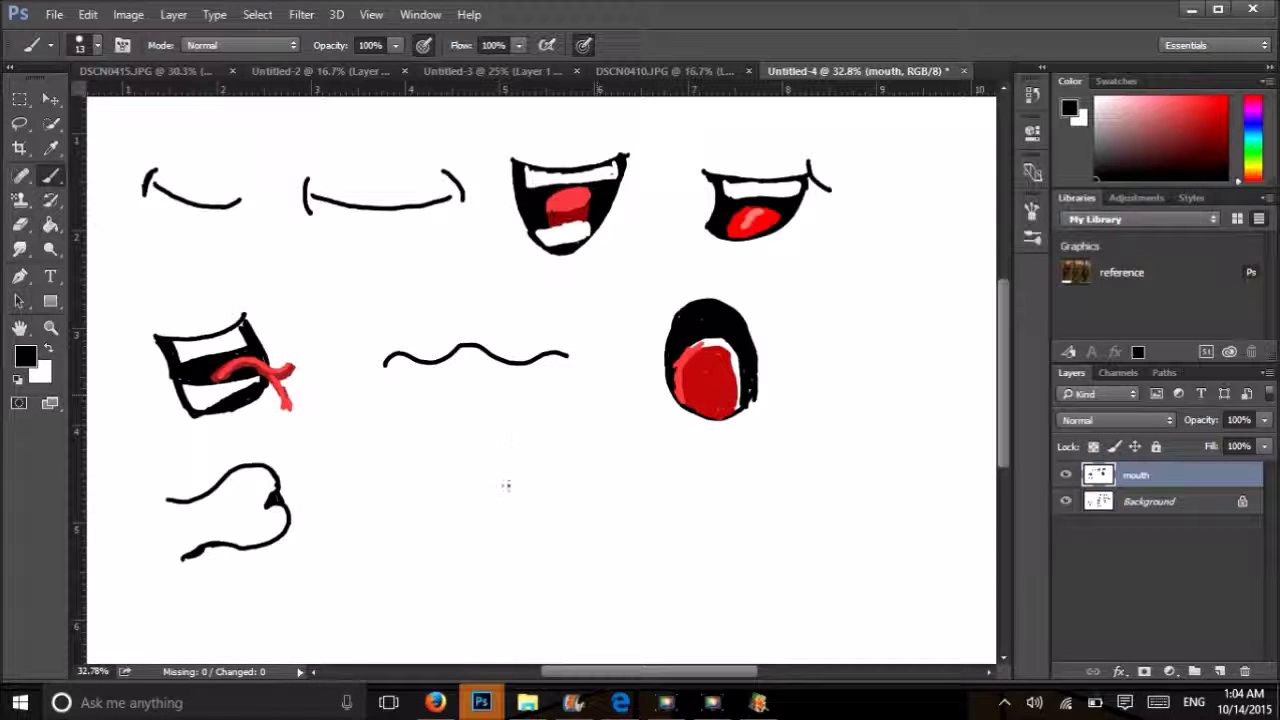
# Draw a black side-view mouth with clenched teeth in the third row, adding tooth marks and short lip lines at its front.
pyautogui.moveTo(522, 460)
pyautogui.mouseDown()
pyautogui.moveTo(596, 497)
pyautogui.moveTo(597, 484)
pyautogui.moveTo(651, 483)
pyautogui.mouseUp()
pyautogui.moveTo(510, 452)
pyautogui.mouseDown()
pyautogui.moveTo(582, 439)
pyautogui.moveTo(600, 453)
pyautogui.moveTo(650, 457)
pyautogui.mouseUp()
pyautogui.moveTo(536, 496); pyautogui.dragTo(535, 534)
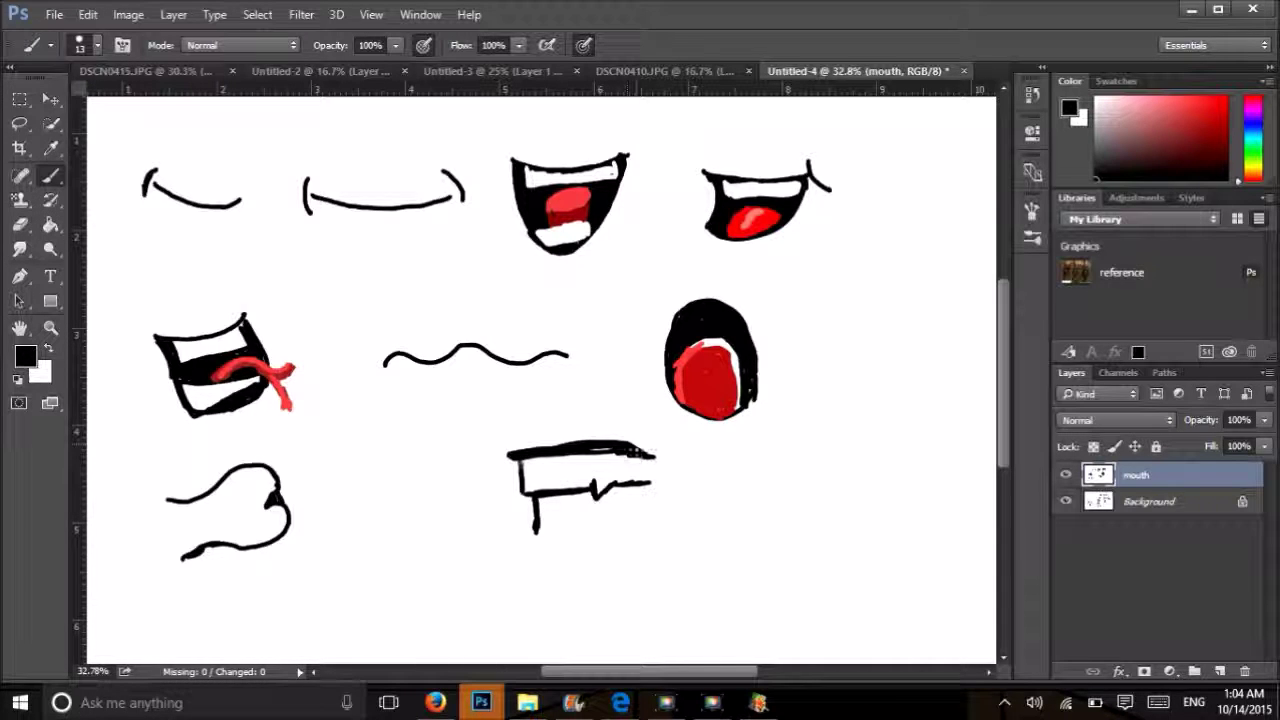
pyautogui.moveTo(634, 450)
pyautogui.mouseDown()
pyautogui.moveTo(670, 466)
pyautogui.moveTo(679, 487)
pyautogui.mouseUp()
pyautogui.moveTo(537, 530); pyautogui.dragTo(681, 508)
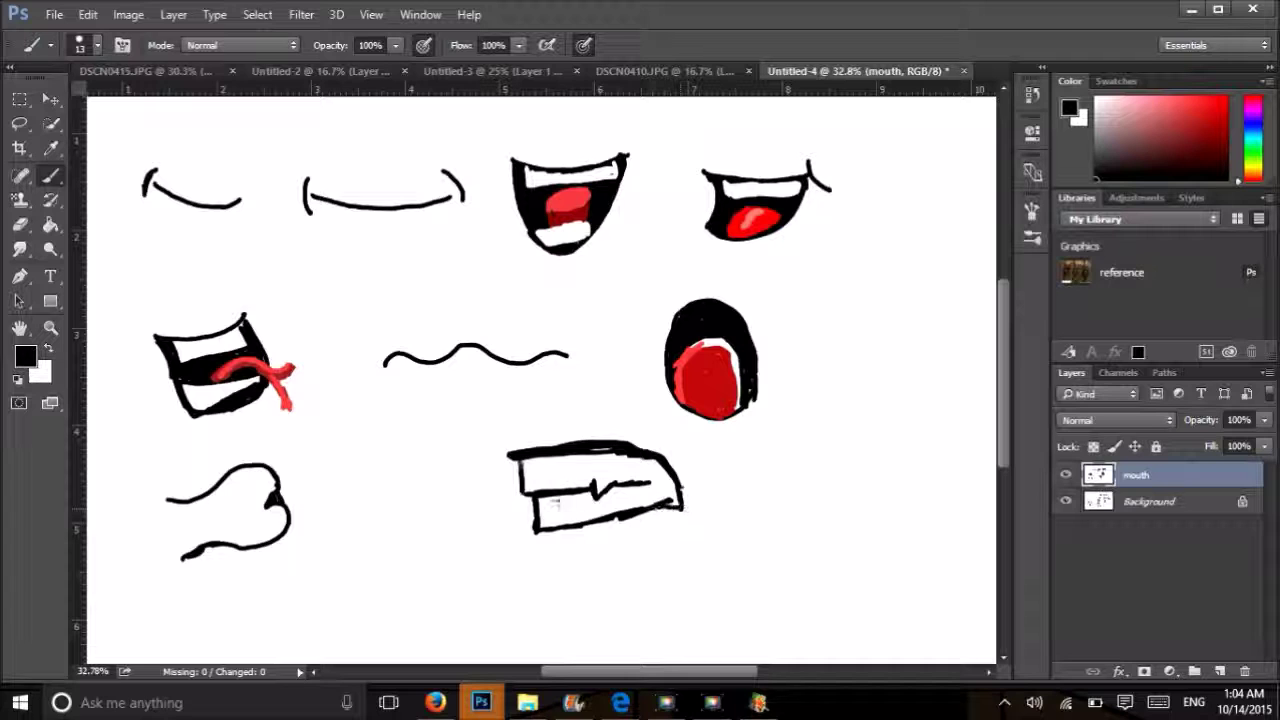
pyautogui.moveTo(558, 503)
pyautogui.mouseDown()
pyautogui.moveTo(558, 516)
pyautogui.moveTo(581, 508)
pyautogui.moveTo(554, 477)
pyautogui.moveTo(528, 503)
pyautogui.moveTo(542, 495)
pyautogui.moveTo(508, 448)
pyautogui.moveTo(522, 438)
pyautogui.mouseUp()
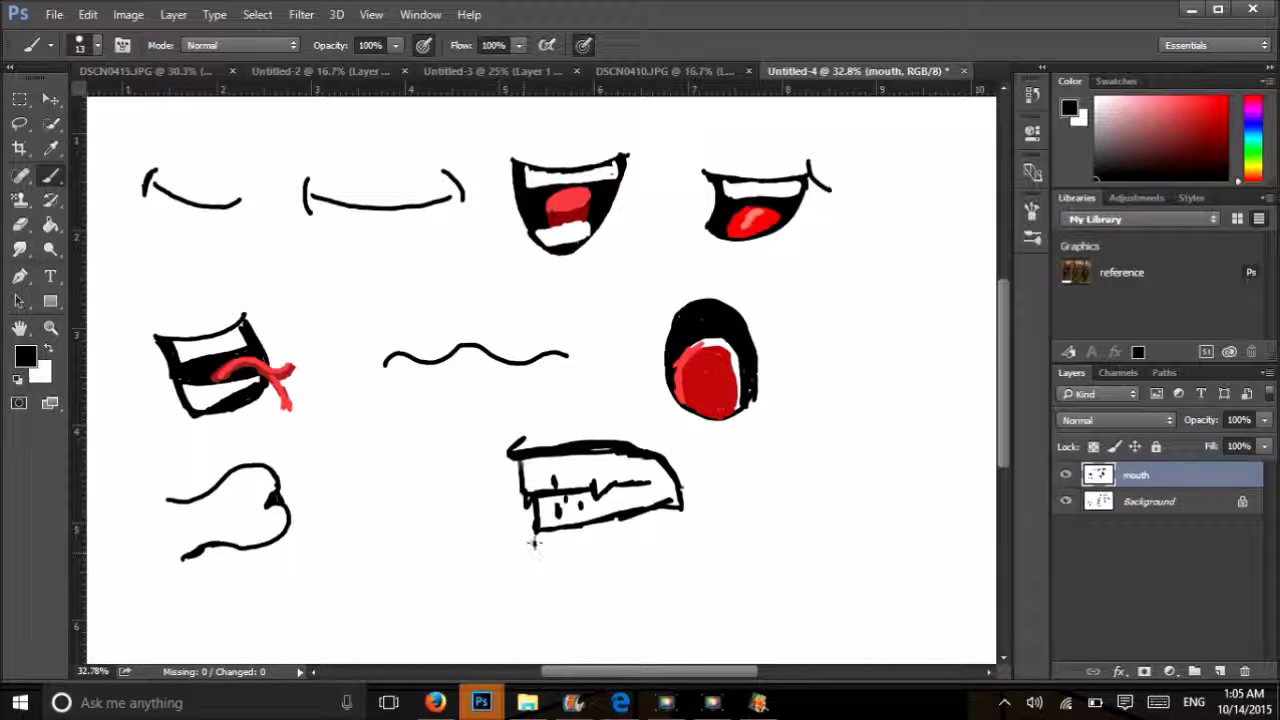
pyautogui.moveTo(534, 530); pyautogui.dragTo(534, 551)
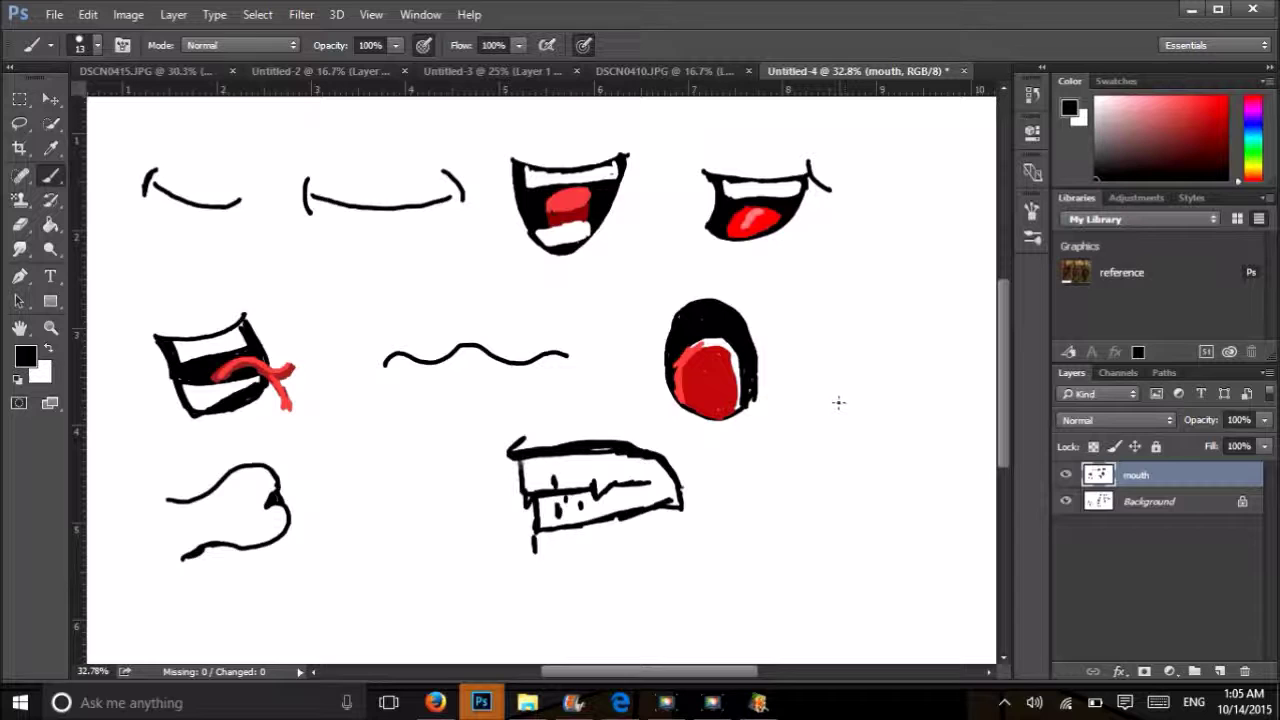
# Outline a tall, wide-open side-view mouth right of the clenched teeth, with upper and lower teeth.
pyautogui.moveTo(838, 402)
pyautogui.mouseDown()
pyautogui.moveTo(856, 377)
pyautogui.moveTo(884, 376)
pyautogui.moveTo(902, 410)
pyautogui.moveTo(902, 487)
pyautogui.moveTo(830, 599)
pyautogui.mouseUp()
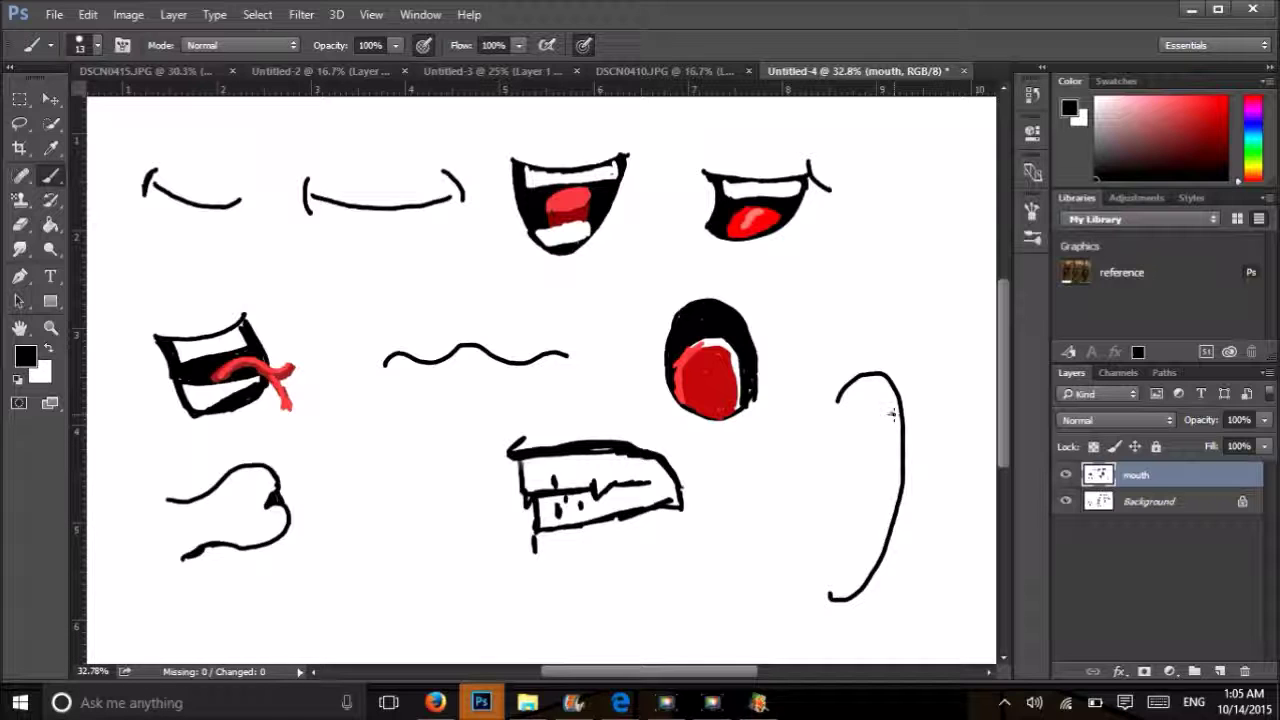
pyautogui.moveTo(894, 414)
pyautogui.mouseDown()
pyautogui.moveTo(829, 420)
pyautogui.moveTo(873, 376)
pyautogui.moveTo(847, 412)
pyautogui.moveTo(846, 396)
pyautogui.moveTo(870, 408)
pyautogui.moveTo(874, 394)
pyautogui.moveTo(870, 413)
pyautogui.moveTo(888, 414)
pyautogui.moveTo(856, 430)
pyautogui.moveTo(828, 563)
pyautogui.mouseUp()
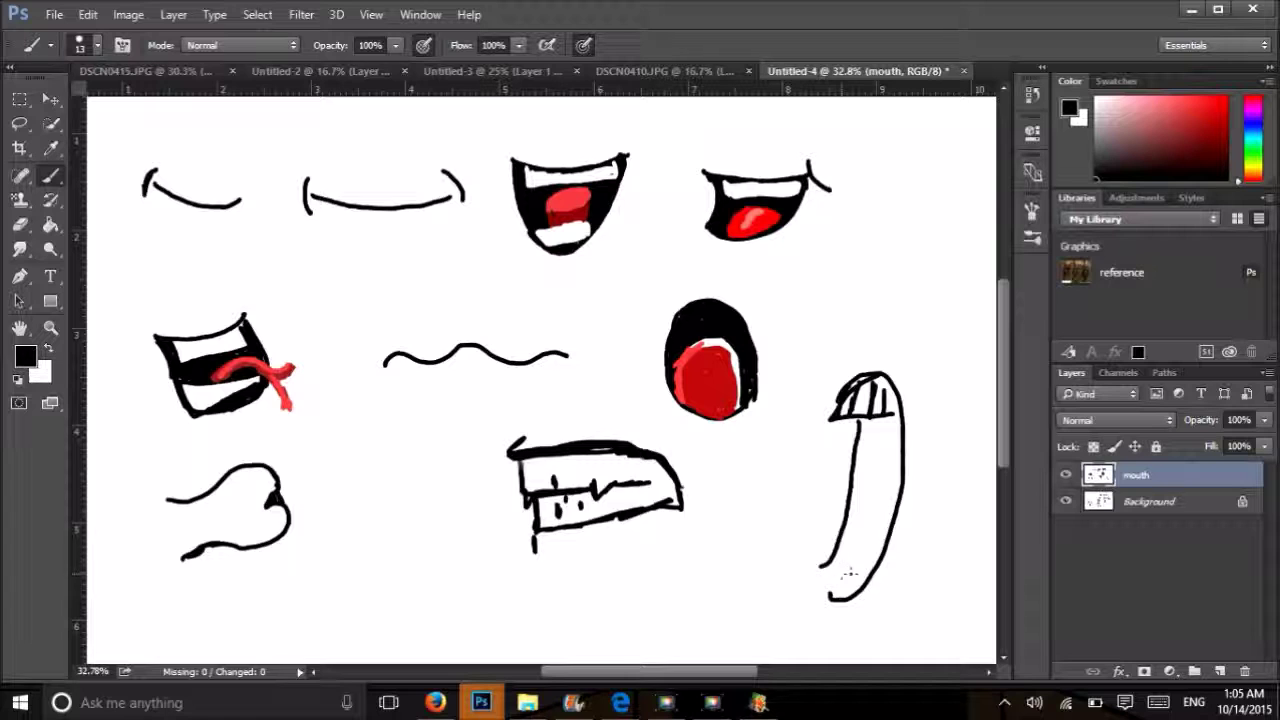
pyautogui.moveTo(846, 582)
pyautogui.mouseDown()
pyautogui.moveTo(823, 562)
pyautogui.moveTo(845, 550)
pyautogui.moveTo(875, 567)
pyautogui.moveTo(862, 568)
pyautogui.mouseUp()
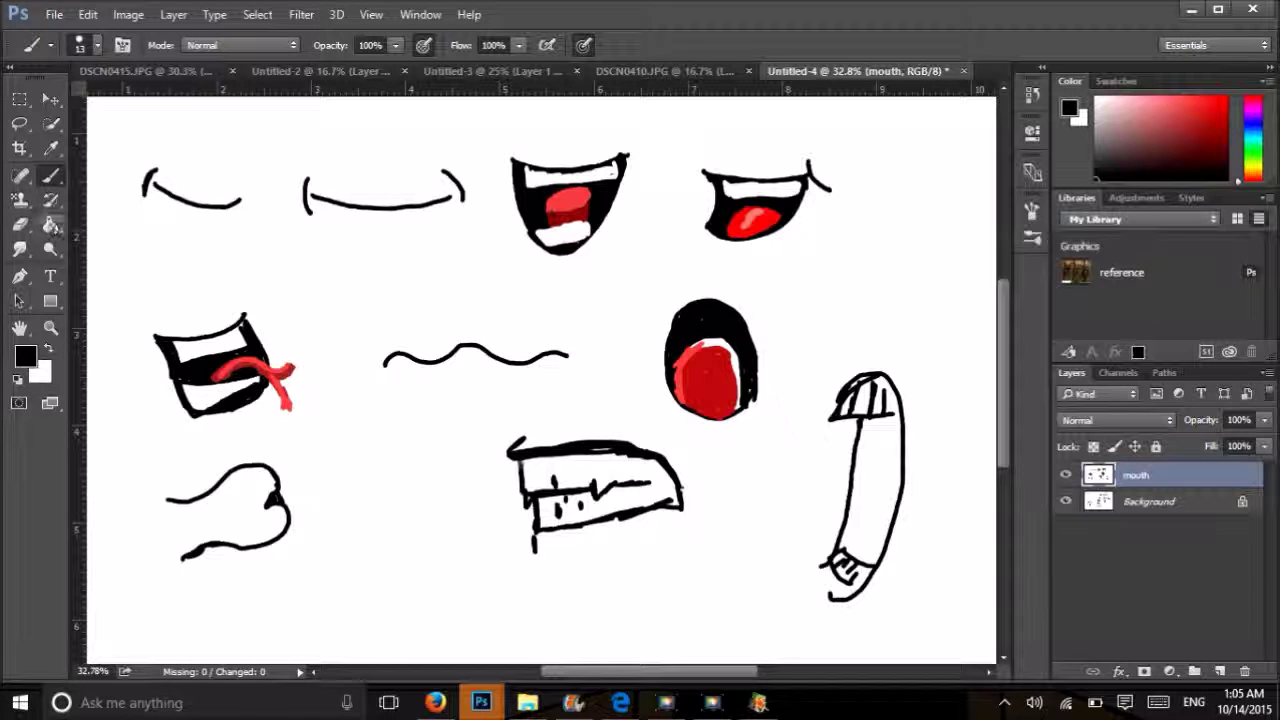
# Fill the interior of the tall side-view mouth with black and close its lower lip outline with the brush.
pyautogui.click(50, 224)
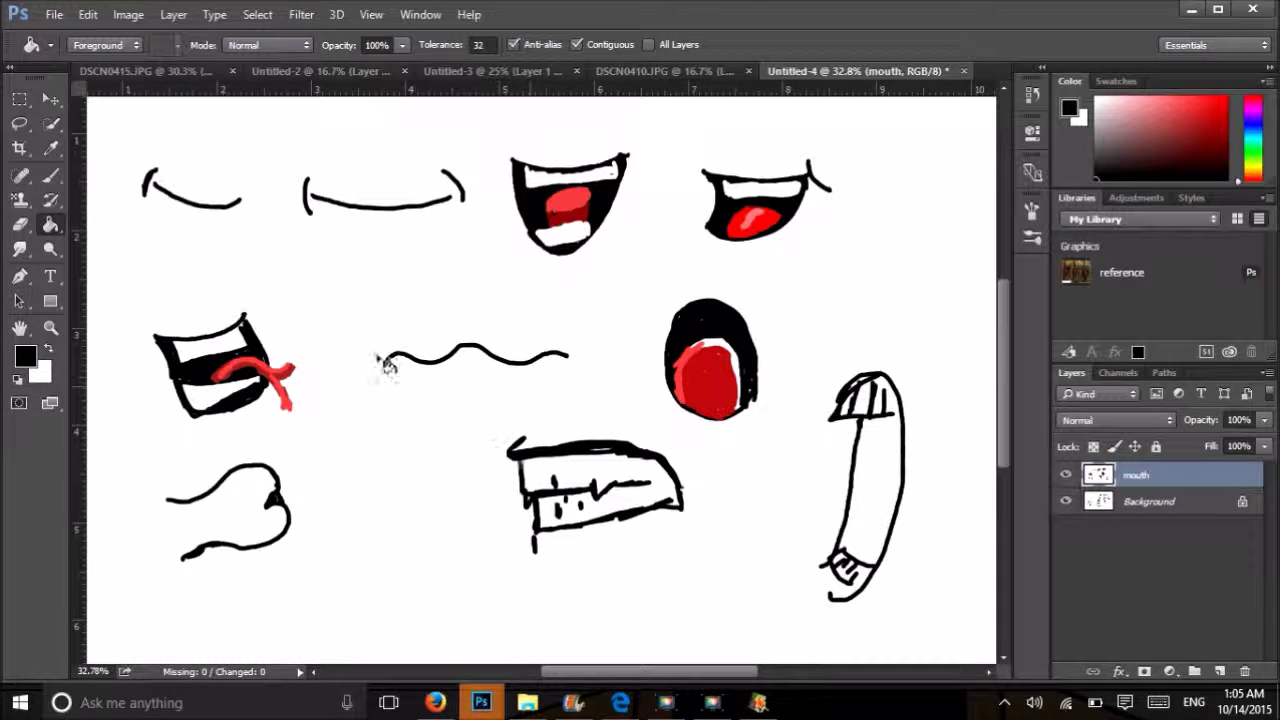
pyautogui.click(50, 175)
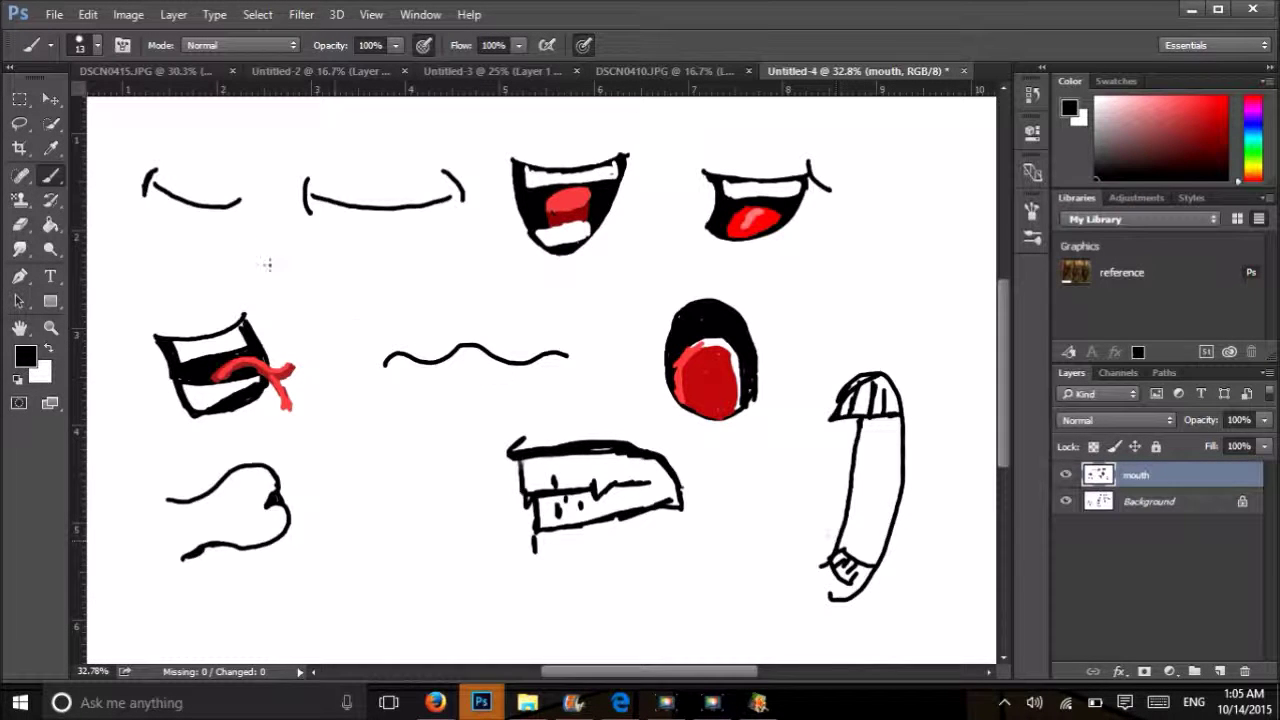
pyautogui.click(50, 224)
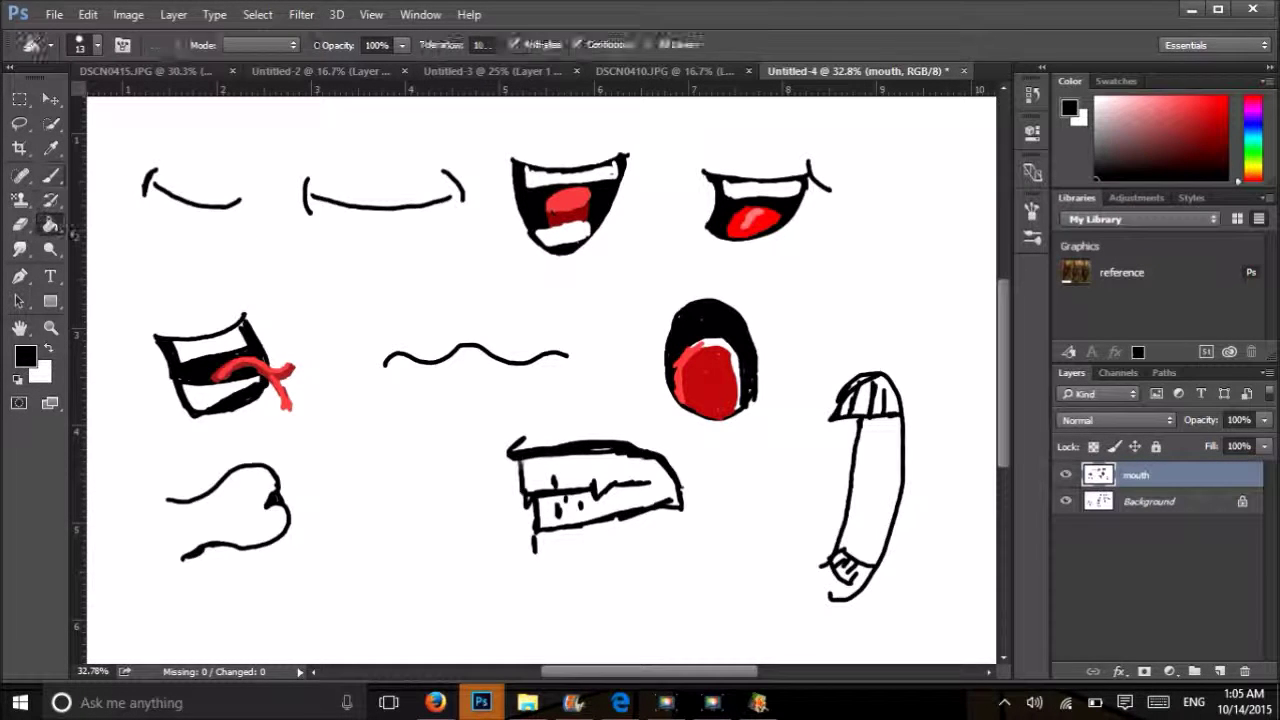
pyautogui.click(885, 492)
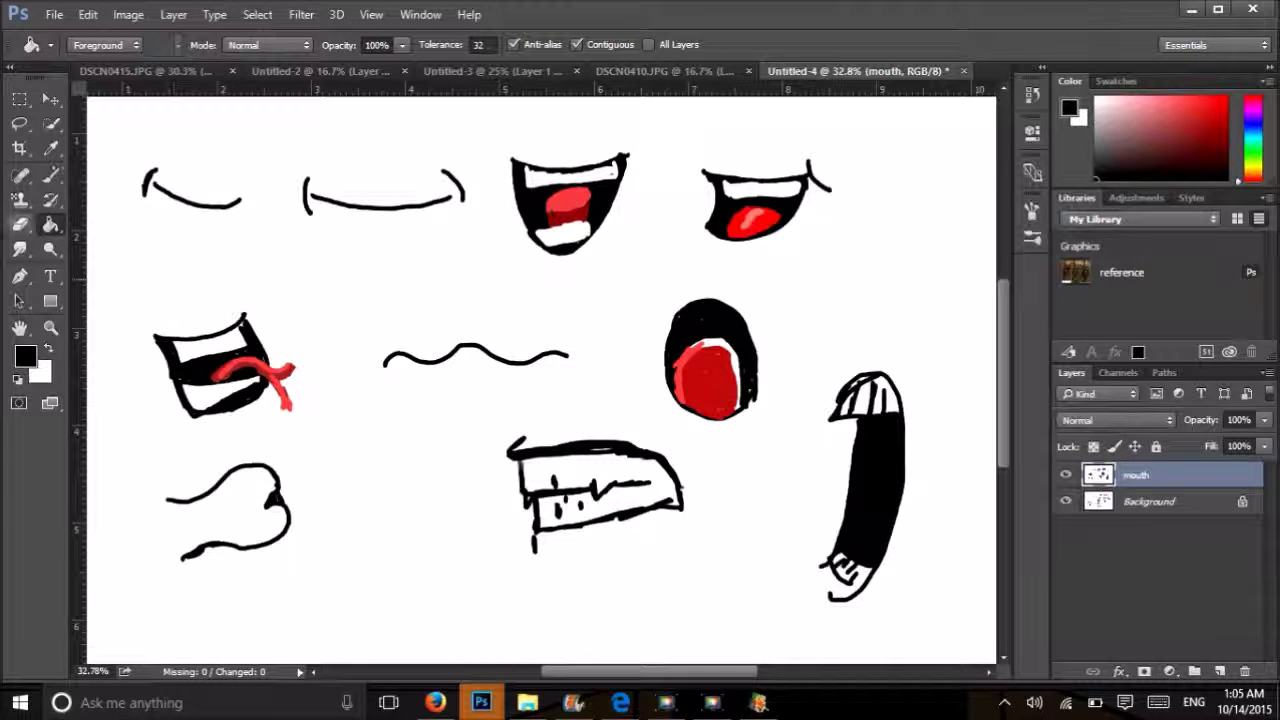
pyautogui.click(50, 175)
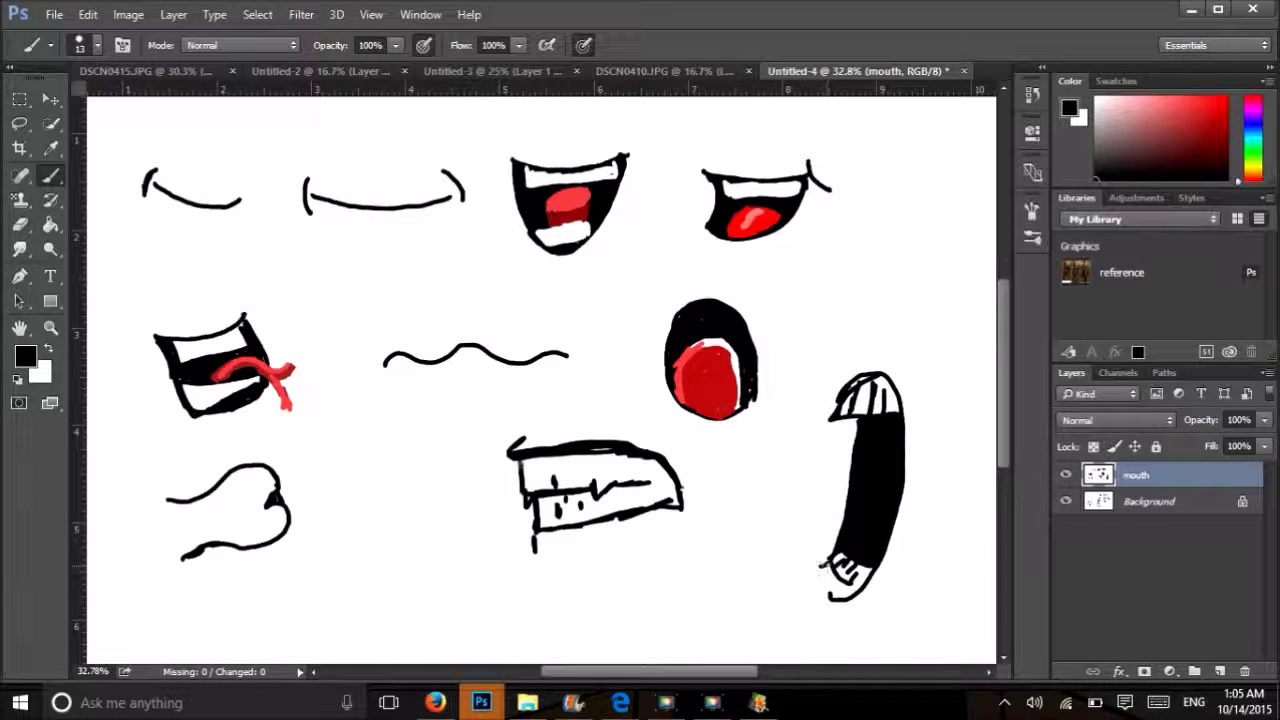
pyautogui.moveTo(825, 556)
pyautogui.mouseDown()
pyautogui.moveTo(815, 582)
pyautogui.moveTo(858, 600)
pyautogui.mouseUp()
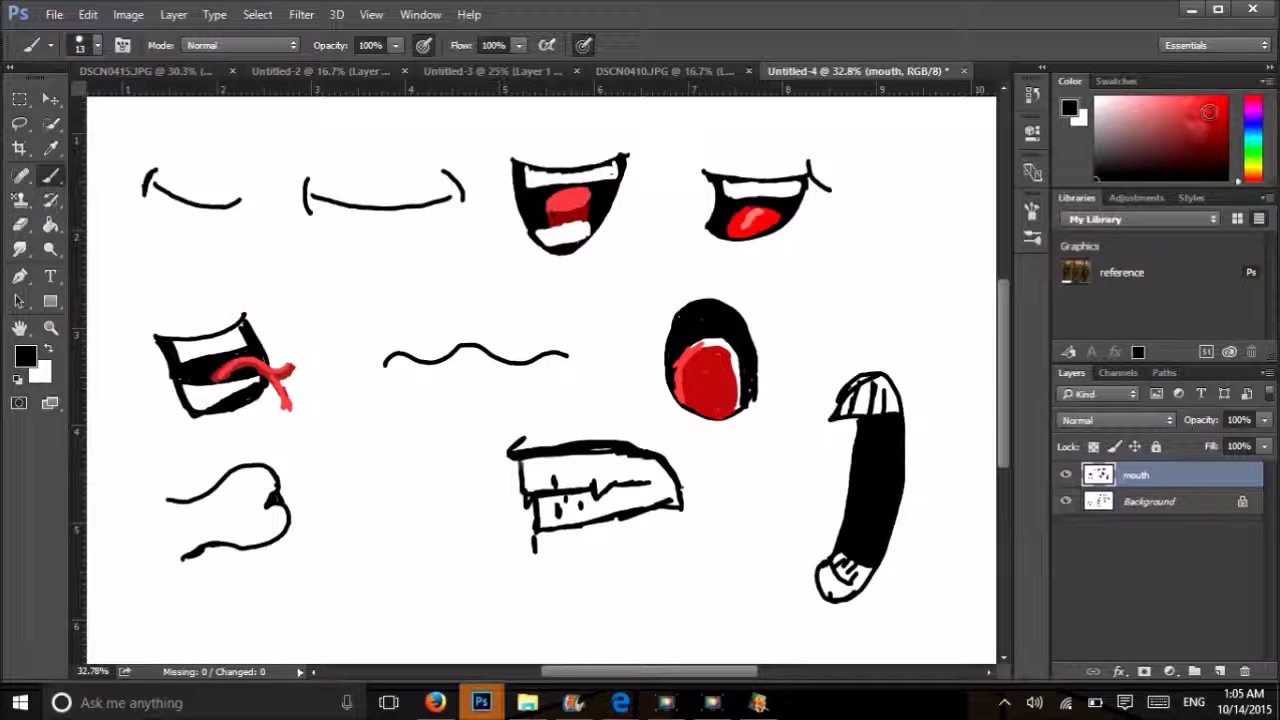
# Paint a long bright red tongue hanging out of the tall side-view mouth, highlight its upper edge in light red, and restore the default black colour.
pyautogui.click(1209, 111)
pyautogui.moveTo(886, 515)
pyautogui.mouseDown()
pyautogui.moveTo(786, 474)
pyautogui.moveTo(763, 505)
pyautogui.moveTo(879, 509)
pyautogui.moveTo(867, 506)
pyautogui.moveTo(885, 513)
pyautogui.moveTo(865, 541)
pyautogui.moveTo(886, 513)
pyautogui.moveTo(867, 547)
pyautogui.moveTo(881, 523)
pyautogui.moveTo(875, 509)
pyautogui.moveTo(867, 541)
pyautogui.moveTo(871, 496)
pyautogui.mouseUp()
pyautogui.moveTo(780, 489)
pyautogui.mouseDown()
pyautogui.moveTo(772, 508)
pyautogui.moveTo(800, 485)
pyautogui.moveTo(826, 494)
pyautogui.moveTo(772, 490)
pyautogui.moveTo(860, 498)
pyautogui.moveTo(825, 505)
pyautogui.moveTo(868, 495)
pyautogui.mouseUp()
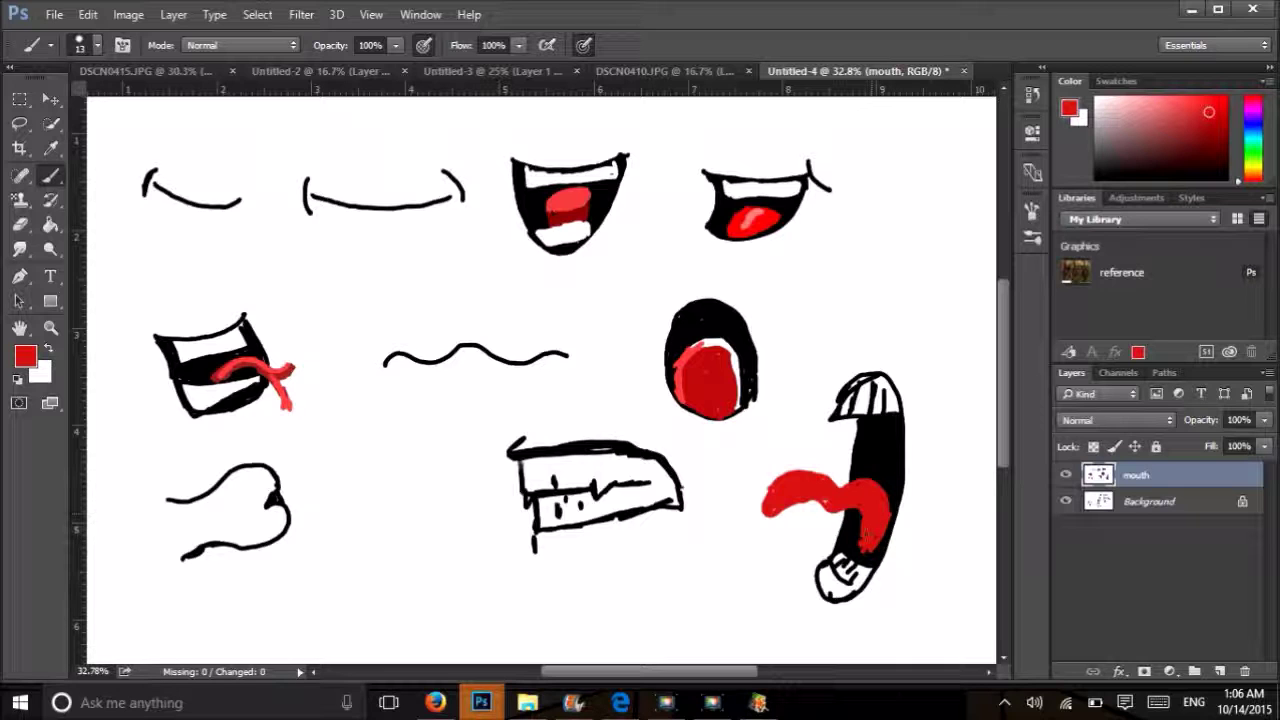
pyautogui.click(1176, 101)
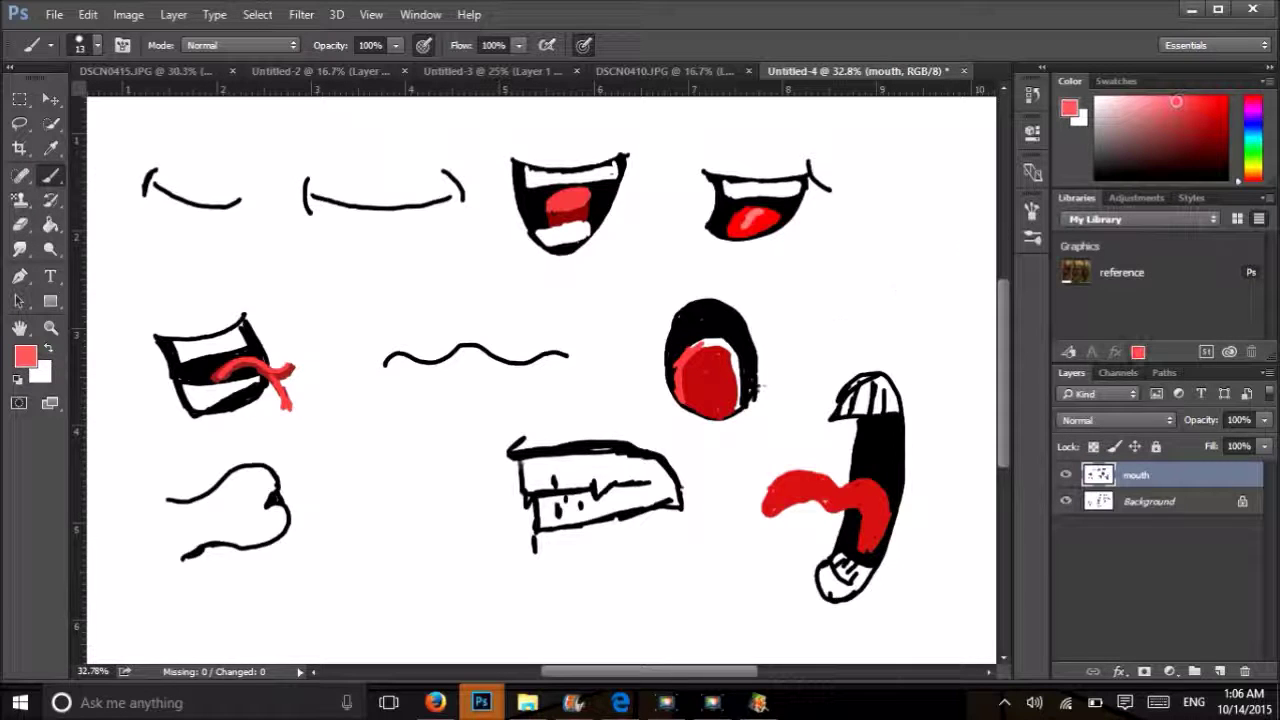
pyautogui.moveTo(767, 506)
pyautogui.mouseDown()
pyautogui.moveTo(774, 488)
pyautogui.moveTo(818, 468)
pyautogui.moveTo(878, 484)
pyautogui.moveTo(888, 524)
pyautogui.mouseUp()
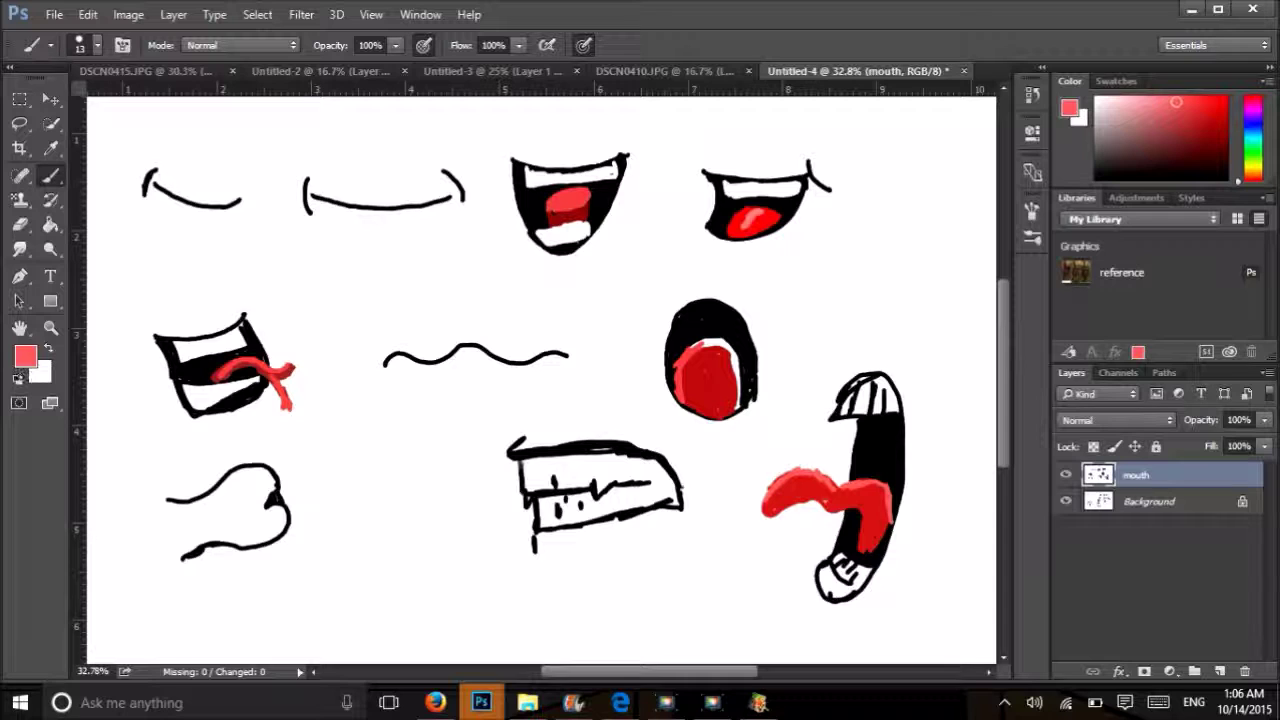
pyautogui.click(17, 379)
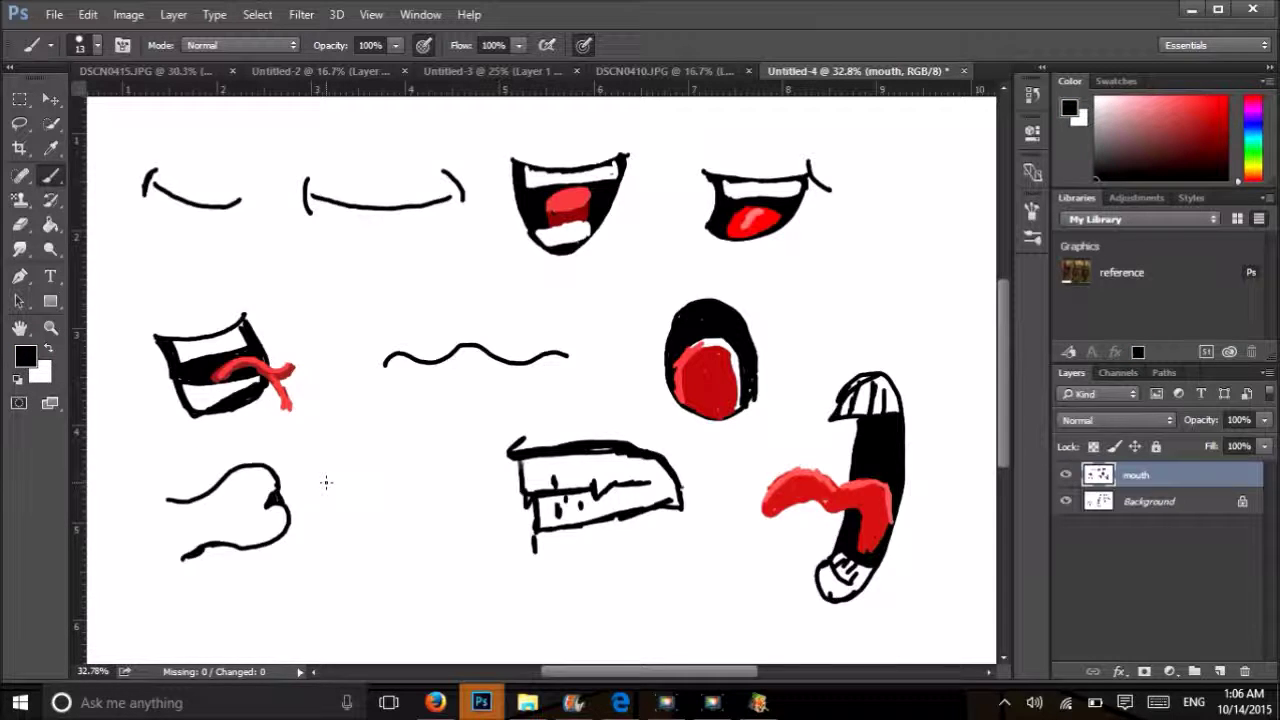
# Outline a wide-open U-shaped front-view mouth between the side-view lips and the clenched teeth, fill it with black and thicken its edge.
pyautogui.moveTo(326, 482); pyautogui.dragTo(475, 481)
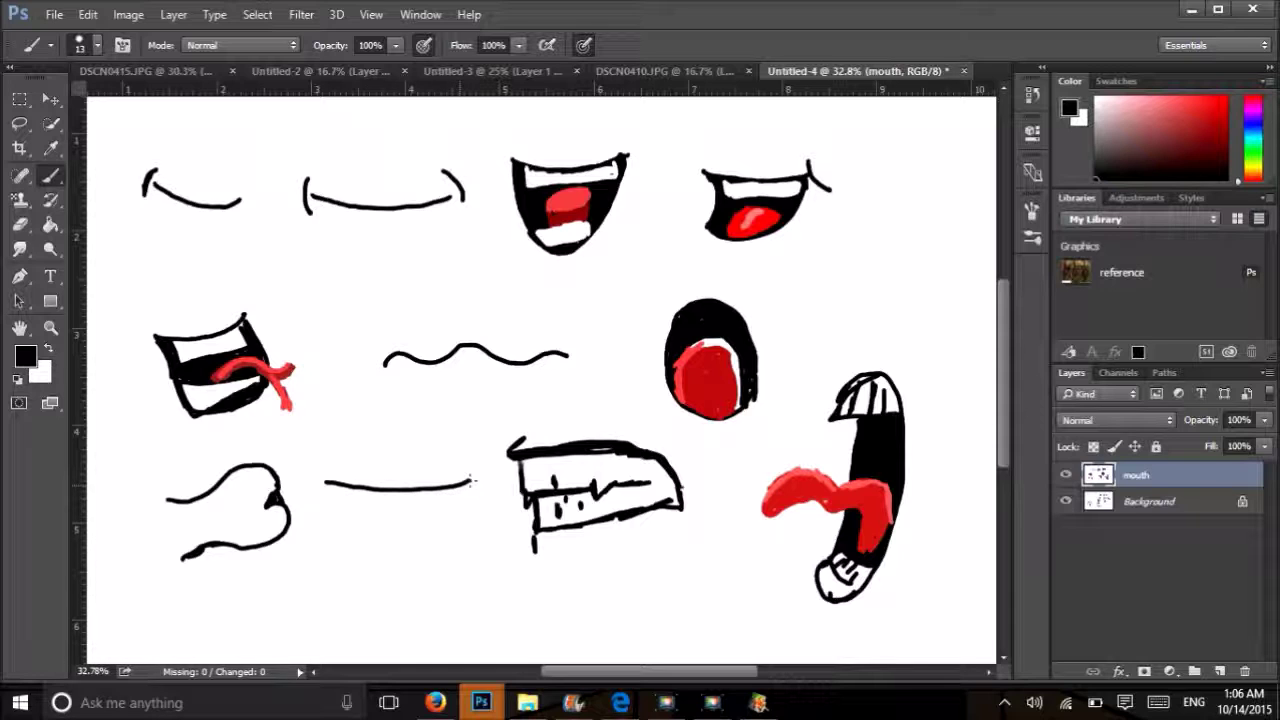
pyautogui.moveTo(326, 482); pyautogui.dragTo(350, 572)
pyautogui.moveTo(474, 484)
pyautogui.mouseDown()
pyautogui.moveTo(455, 551)
pyautogui.moveTo(410, 594)
pyautogui.moveTo(381, 599)
pyautogui.moveTo(348, 569)
pyautogui.moveTo(346, 547)
pyautogui.moveTo(377, 583)
pyautogui.mouseUp()
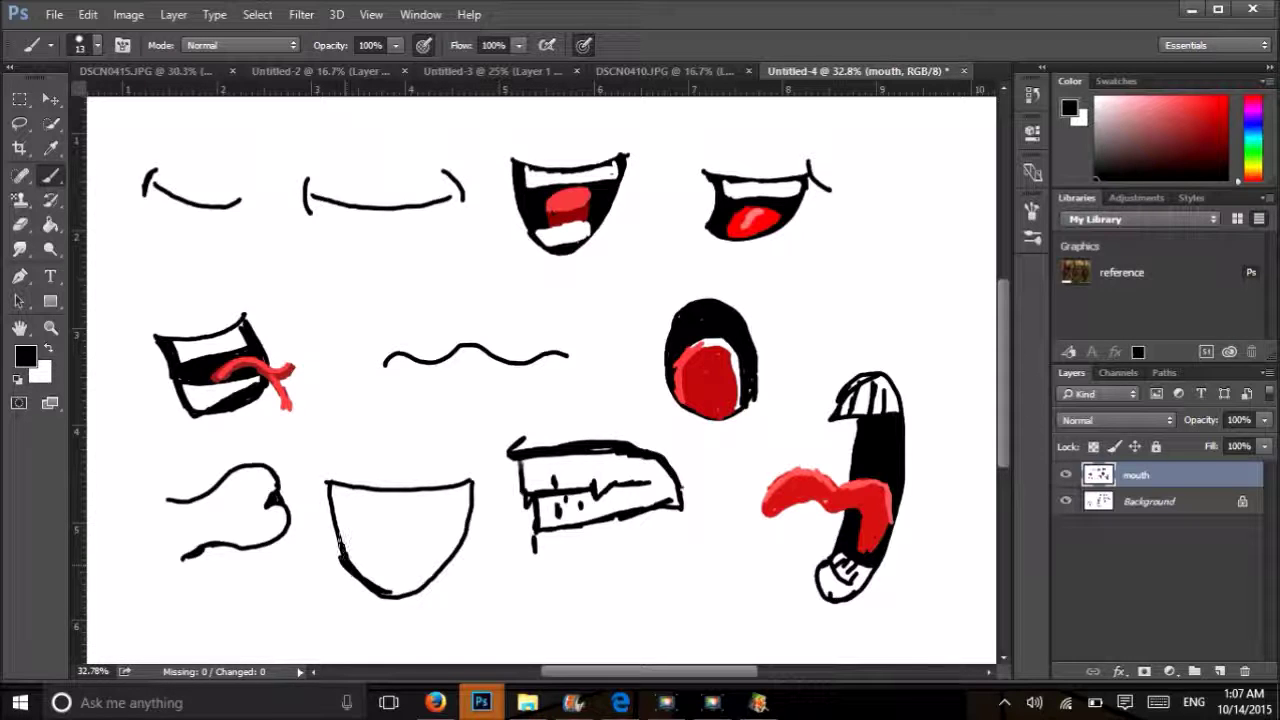
pyautogui.click(50, 224)
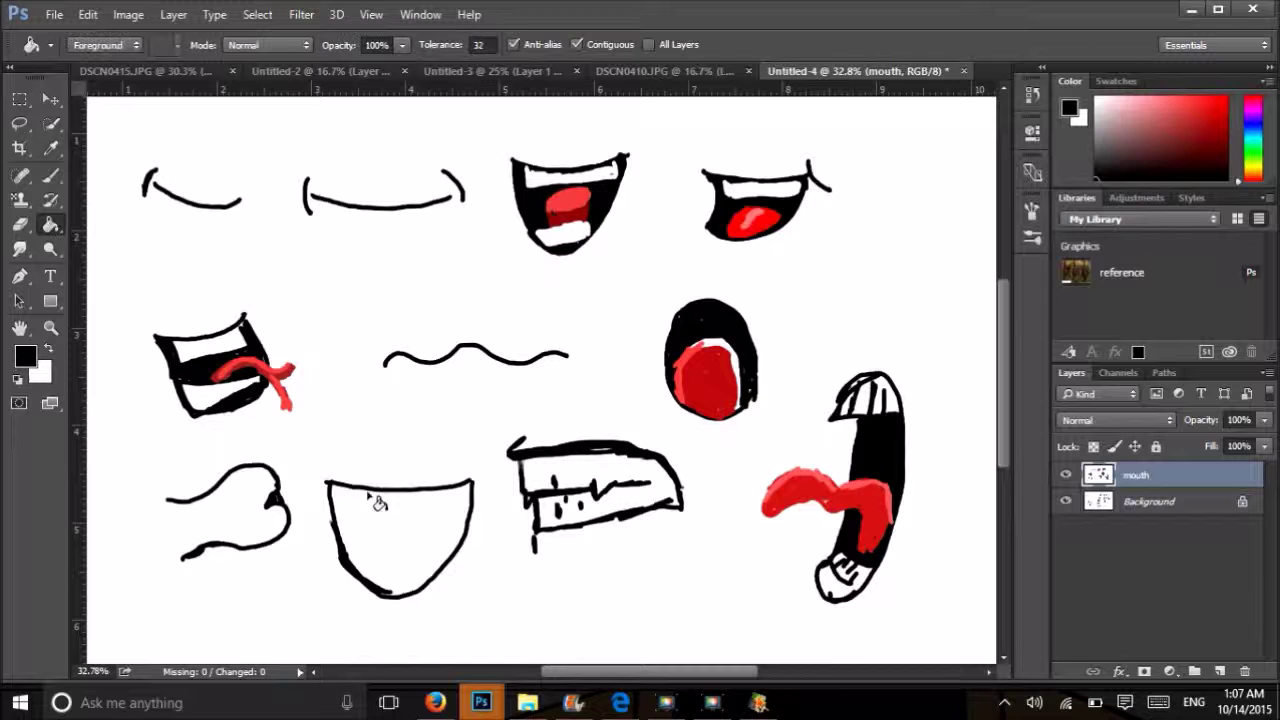
pyautogui.click(400, 530)
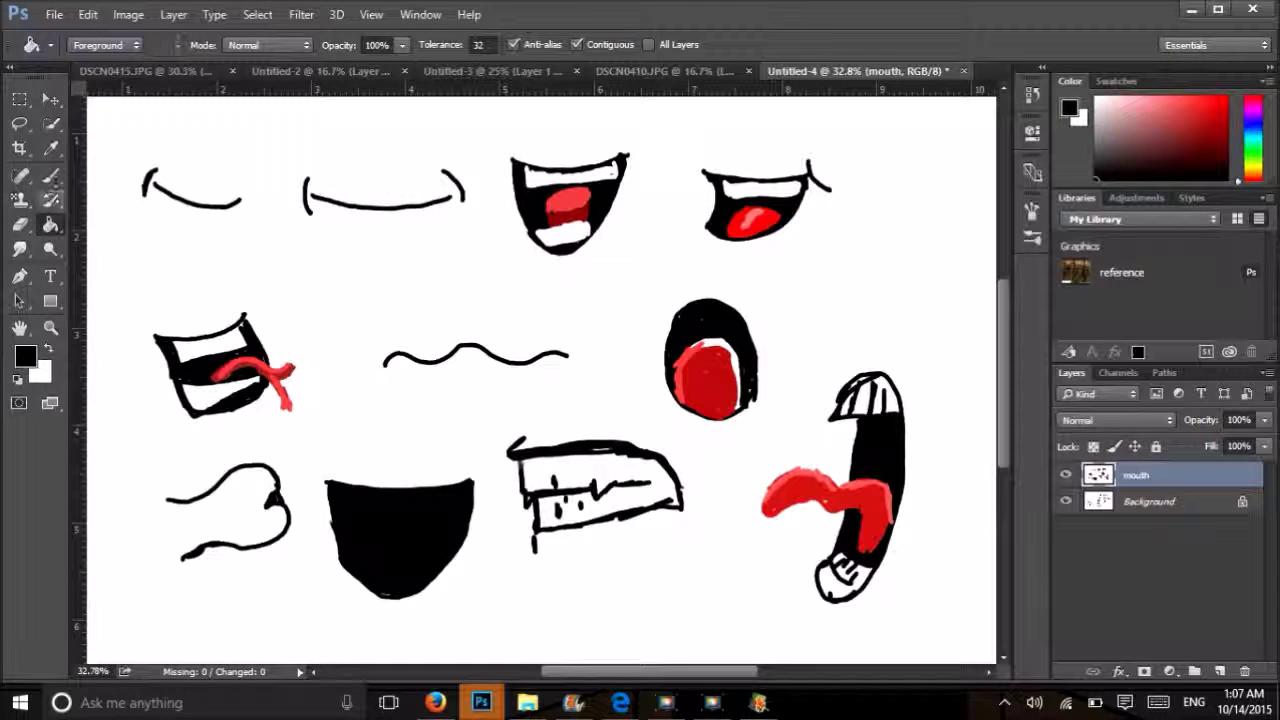
pyautogui.press('b')
pyautogui.moveTo(334, 488)
pyautogui.mouseDown()
pyautogui.moveTo(331, 548)
pyautogui.moveTo(382, 593)
pyautogui.moveTo(422, 580)
pyautogui.mouseUp()
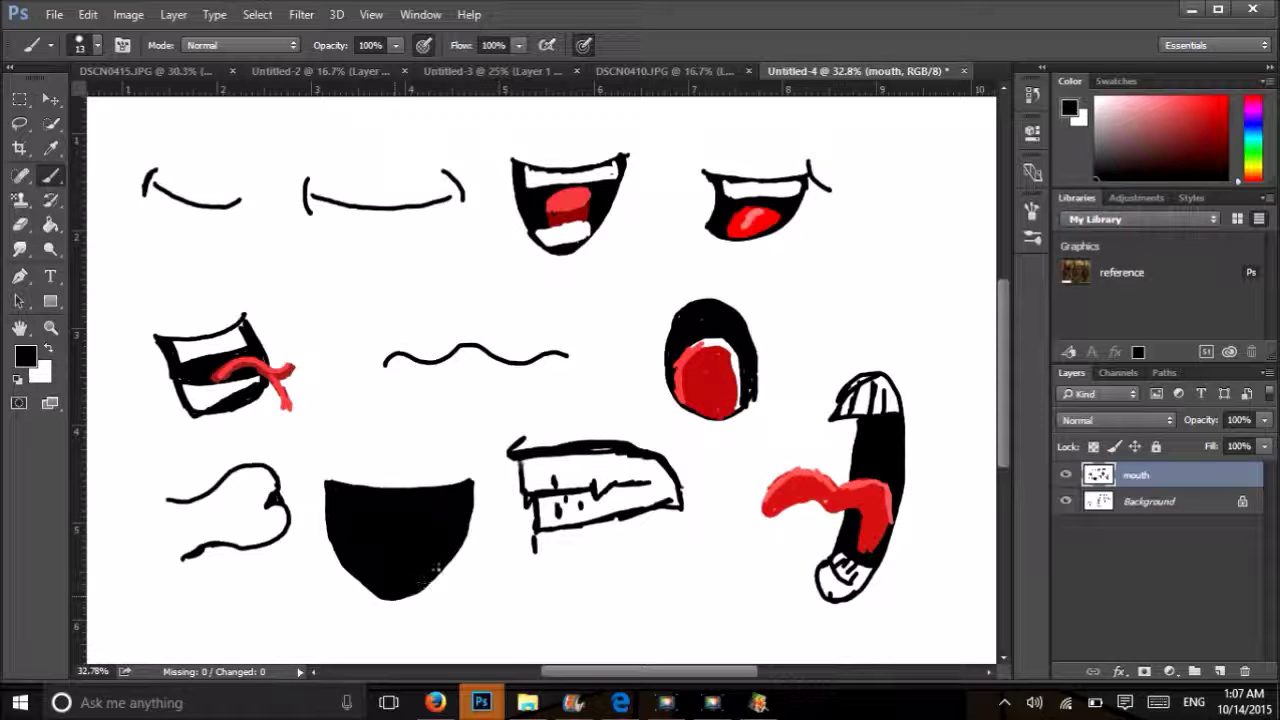
# Paint a red tongue in the lower part of the black U-shaped mouth and shade the area beneath it dark red.
pyautogui.click(1205, 110)
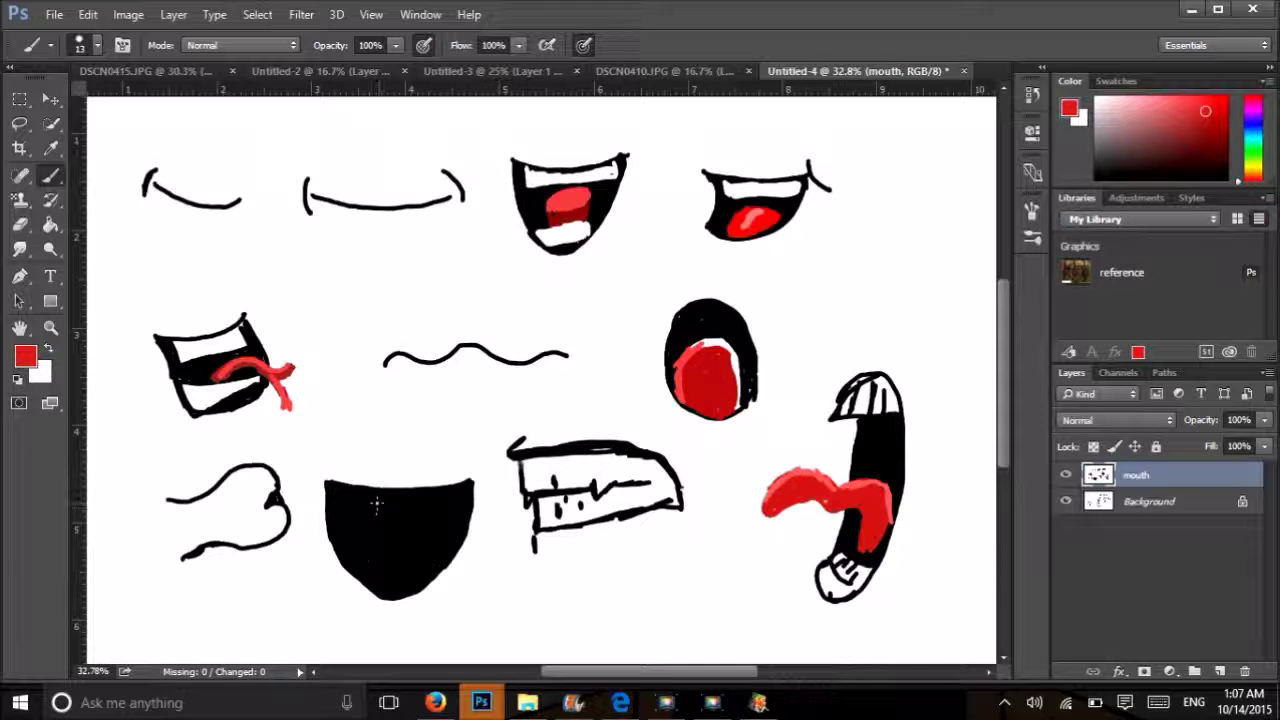
pyautogui.moveTo(404, 545)
pyautogui.mouseDown()
pyautogui.moveTo(419, 551)
pyautogui.moveTo(396, 547)
pyautogui.moveTo(426, 537)
pyautogui.moveTo(426, 550)
pyautogui.moveTo(381, 551)
pyautogui.moveTo(403, 561)
pyautogui.moveTo(371, 558)
pyautogui.moveTo(406, 563)
pyautogui.moveTo(424, 543)
pyautogui.moveTo(386, 549)
pyautogui.moveTo(439, 549)
pyautogui.moveTo(363, 553)
pyautogui.mouseUp()
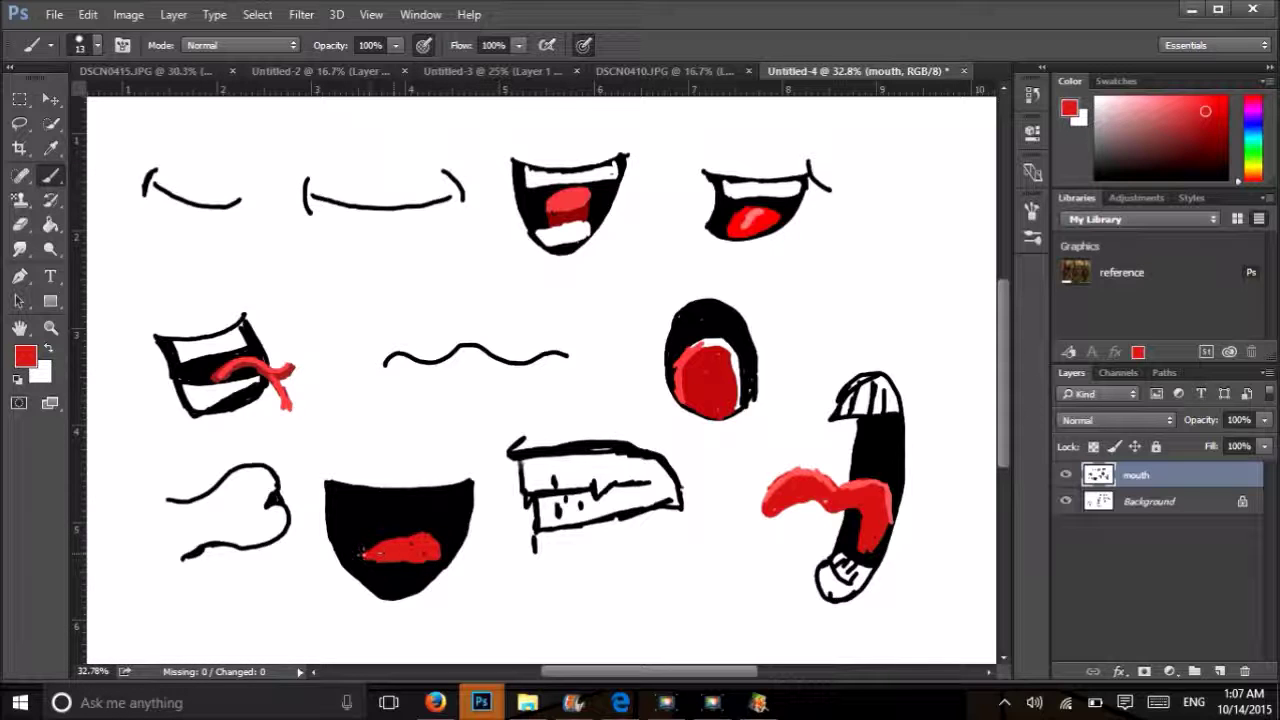
pyautogui.click(1204, 156)
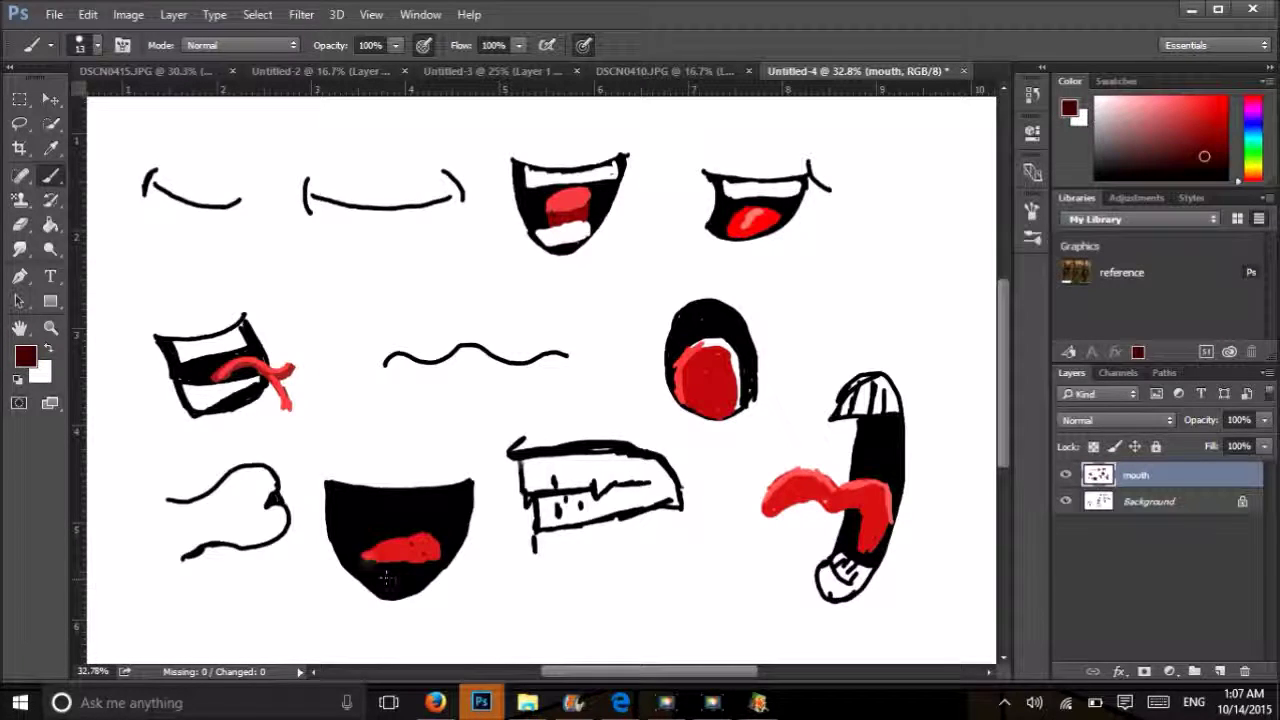
pyautogui.moveTo(372, 566)
pyautogui.mouseDown()
pyautogui.moveTo(421, 564)
pyautogui.moveTo(388, 576)
pyautogui.moveTo(391, 578)
pyautogui.mouseUp()
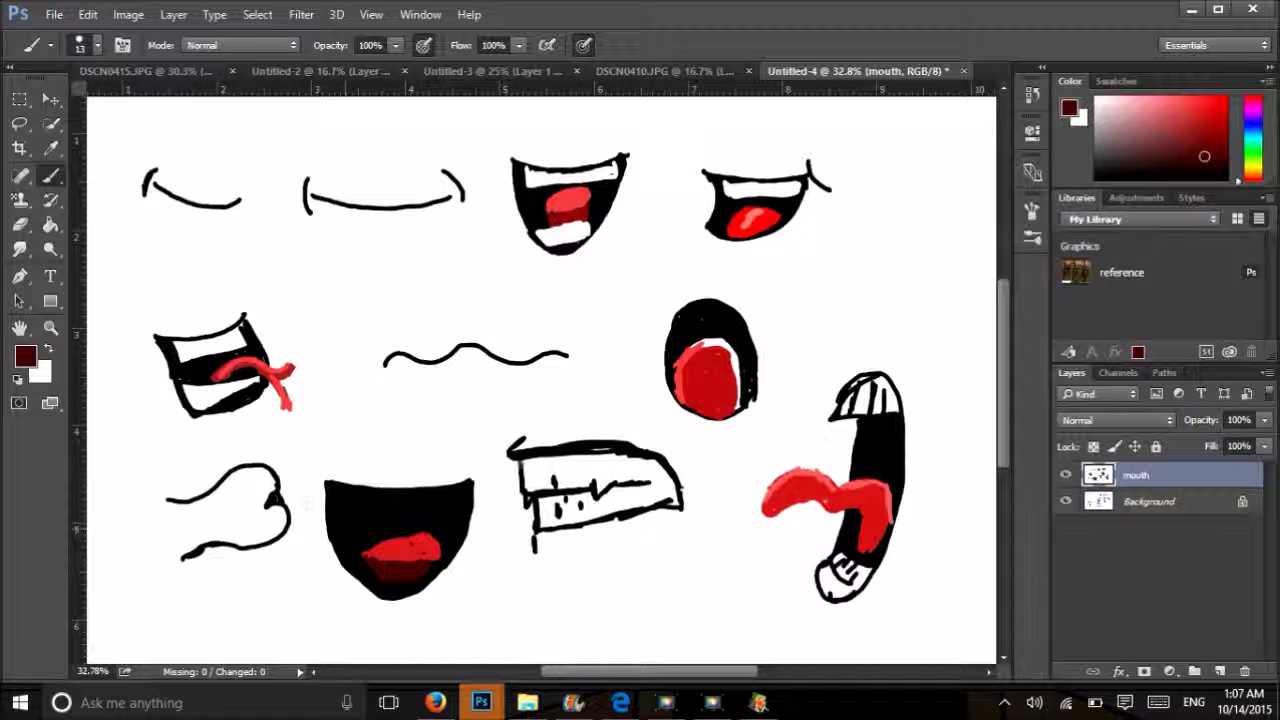
# Paint two separate white upper front teeth along the top edge of the U-shaped mouth.
pyautogui.click(47, 347)
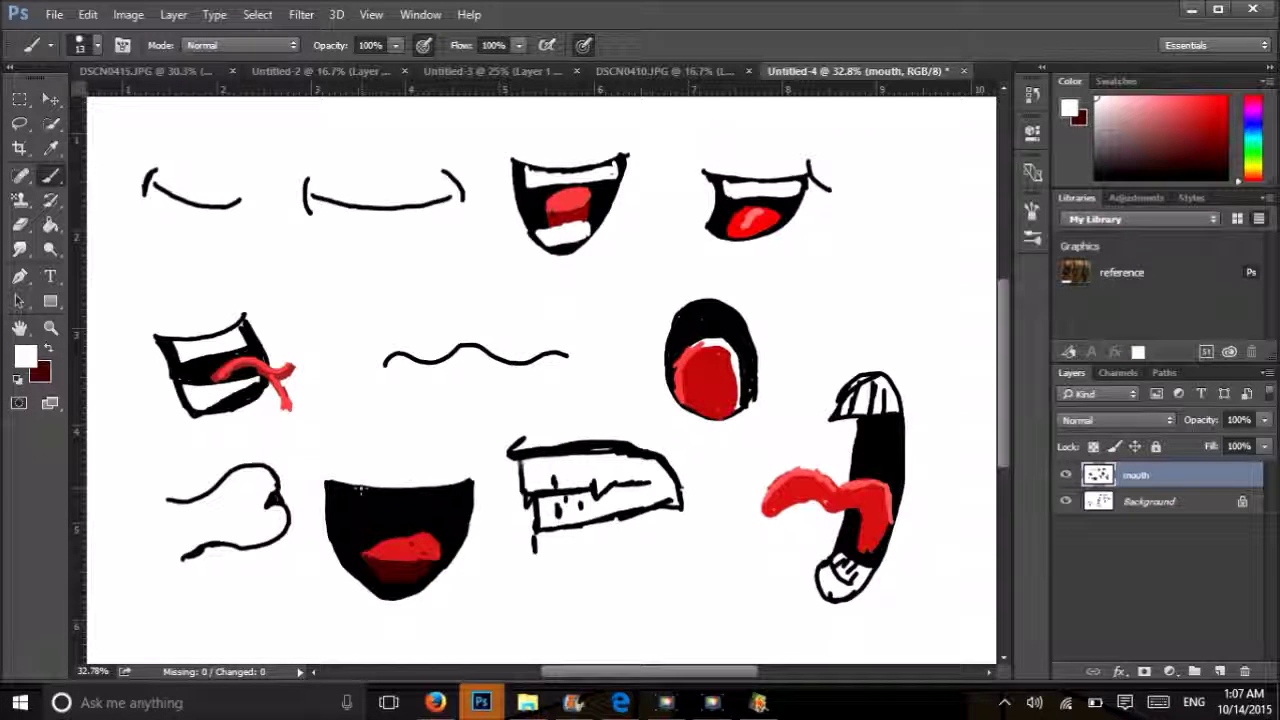
pyautogui.moveTo(360, 486)
pyautogui.mouseDown()
pyautogui.moveTo(362, 512)
pyautogui.moveTo(400, 511)
pyautogui.moveTo(397, 490)
pyautogui.moveTo(362, 487)
pyautogui.moveTo(422, 512)
pyautogui.moveTo(441, 500)
pyautogui.moveTo(411, 490)
pyautogui.moveTo(424, 505)
pyautogui.moveTo(410, 508)
pyautogui.moveTo(442, 498)
pyautogui.moveTo(418, 512)
pyautogui.moveTo(362, 500)
pyautogui.moveTo(388, 500)
pyautogui.mouseUp()
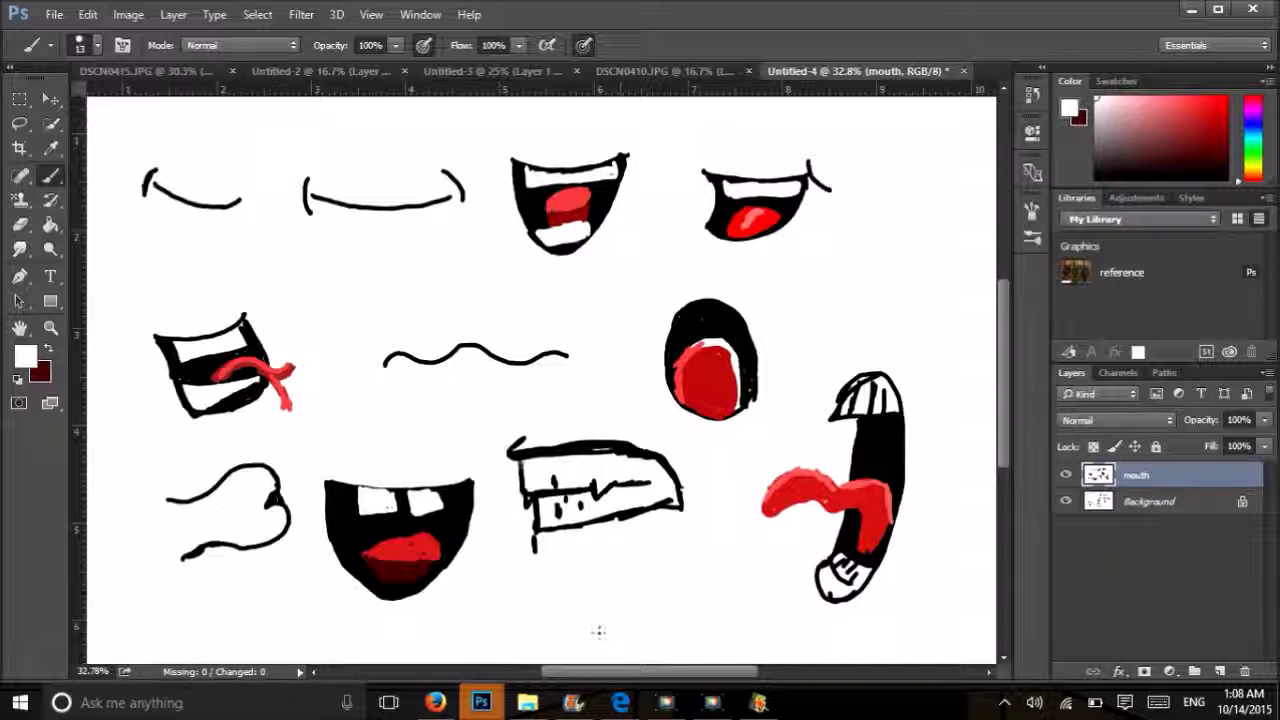
pyautogui.click(692, 708)
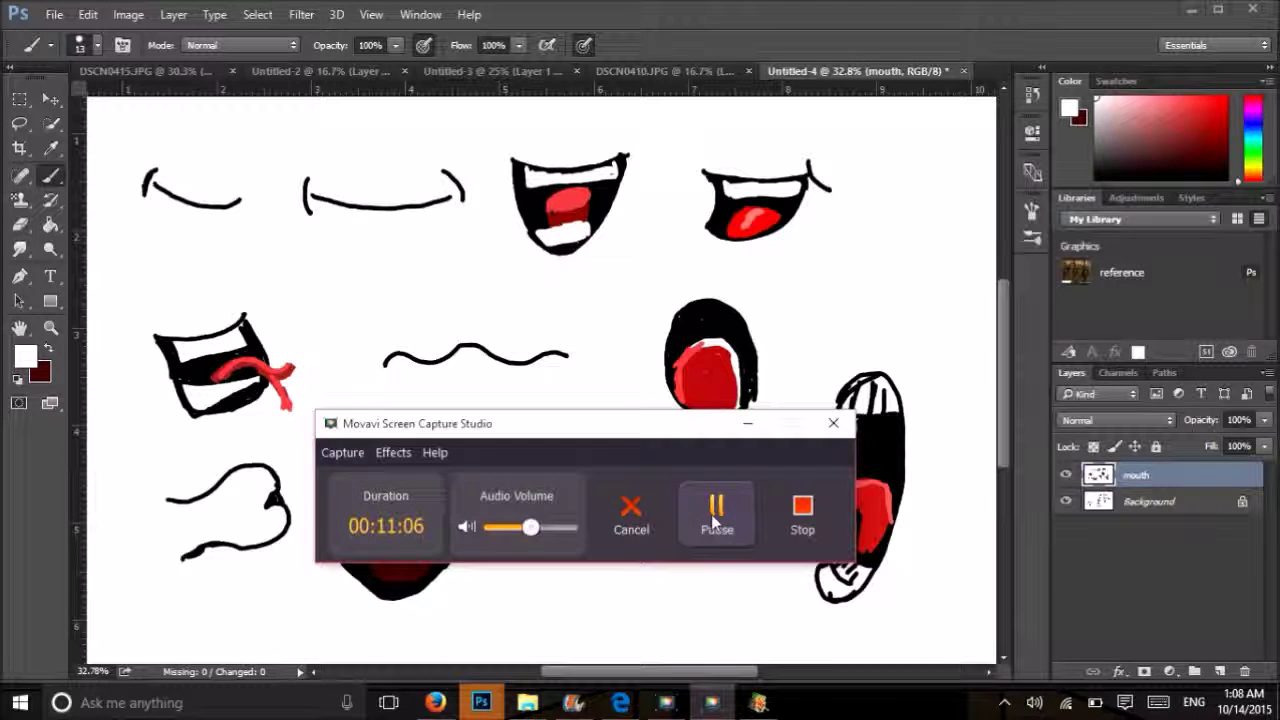